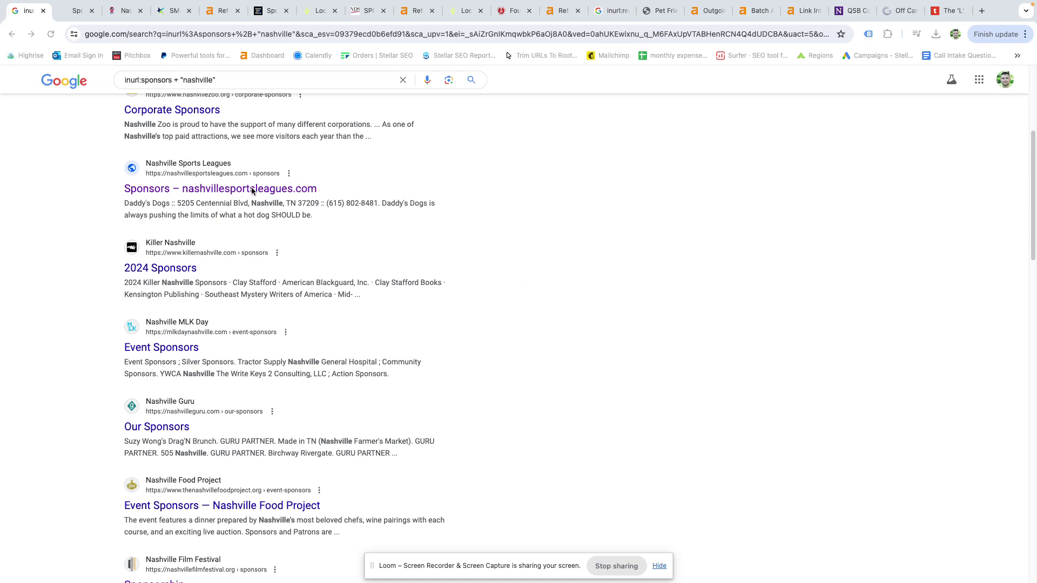
- Review the Nashville Sports Leagues sponsors page, from the become-a-sponsor form down to the sponsor listings
click(78, 11)
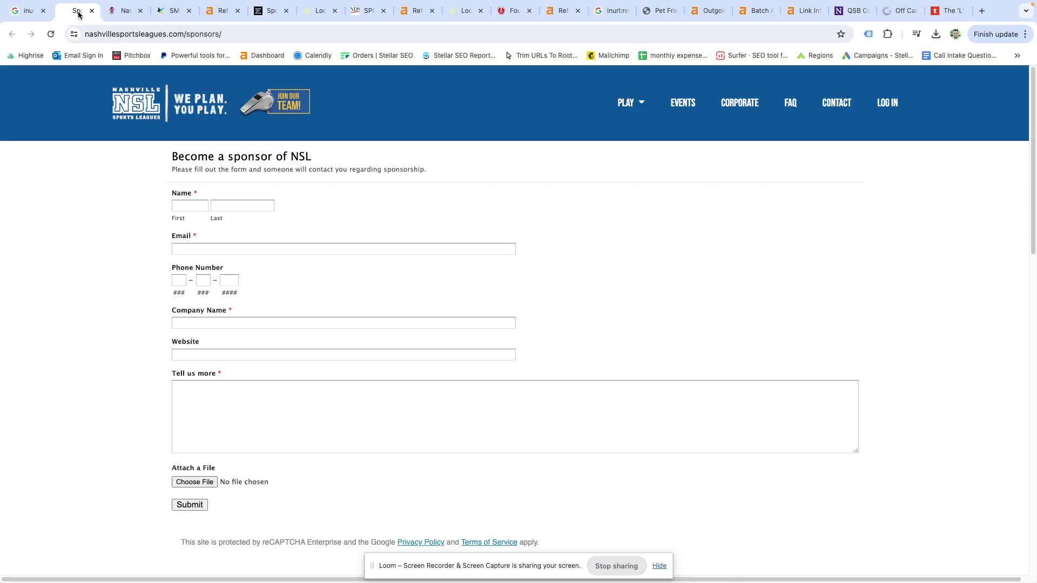
scroll(321, 289, down, 8)
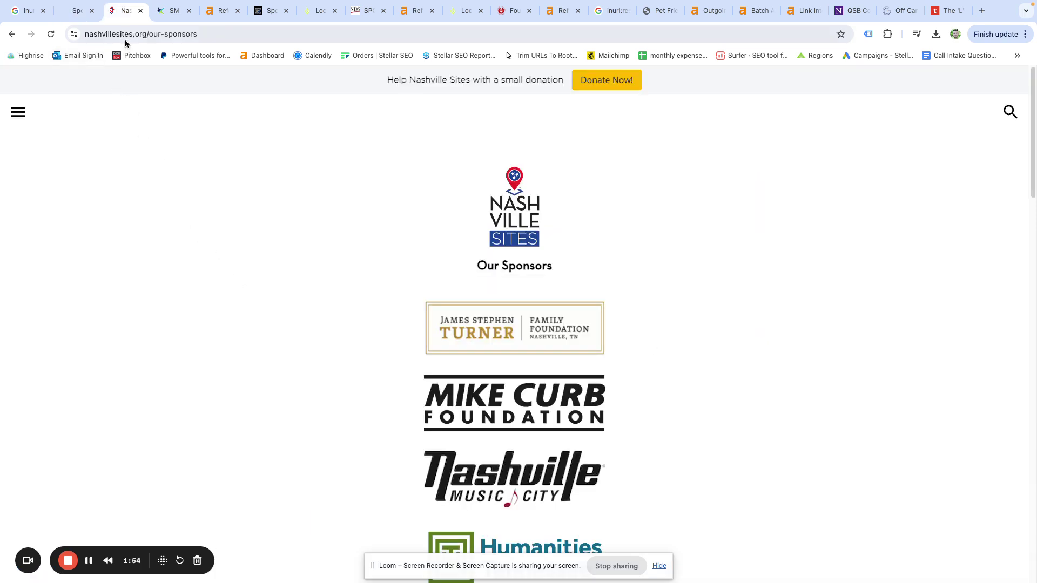
- Scan the Nashville Sites and SMPS Nashville sponsor lists, then return to ssr-inc.com's Ahrefs referring domains
scroll(505, 300, down, 10)
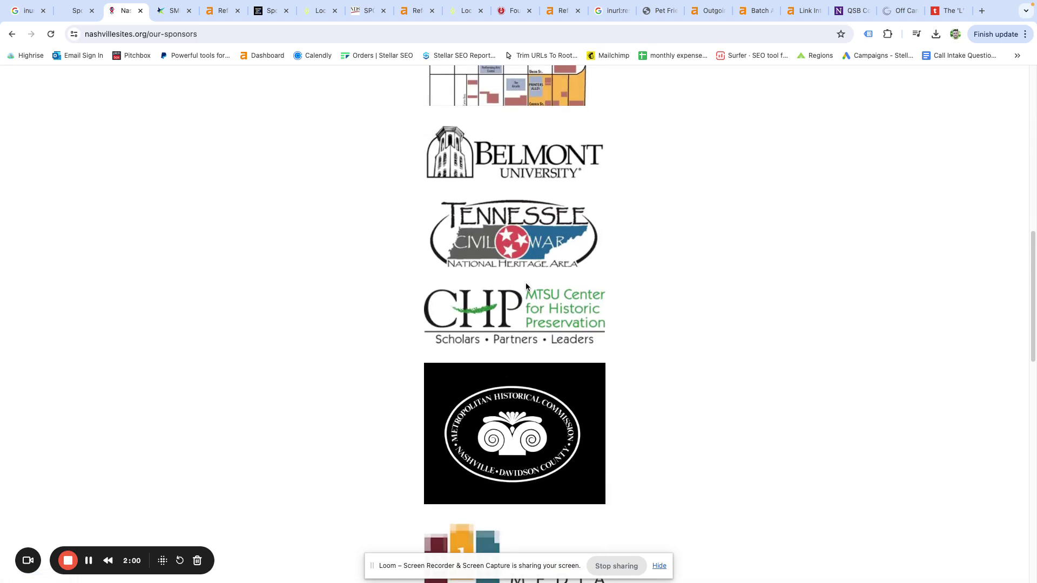
scroll(526, 284, up, 10)
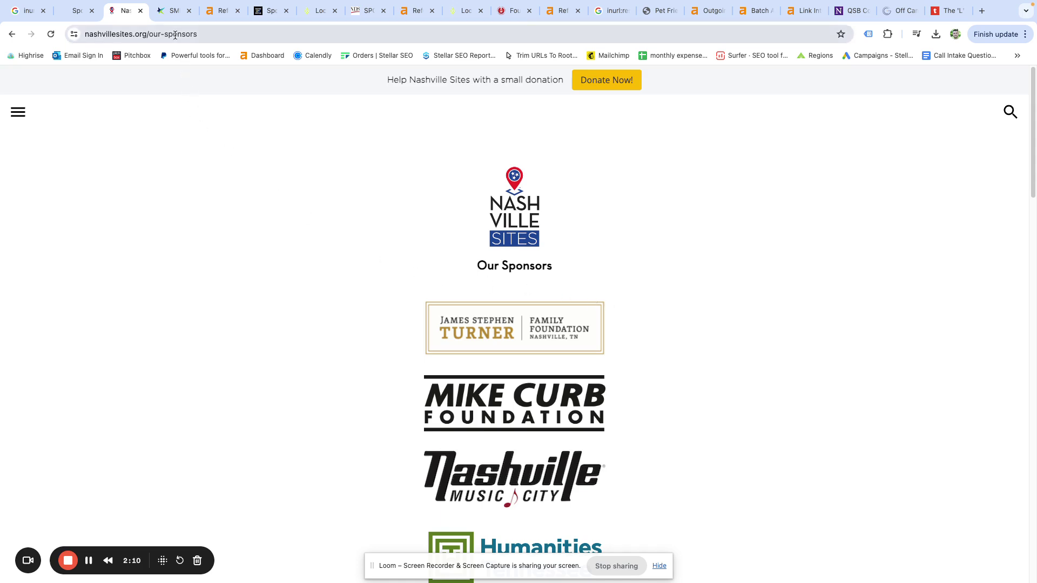
click(170, 12)
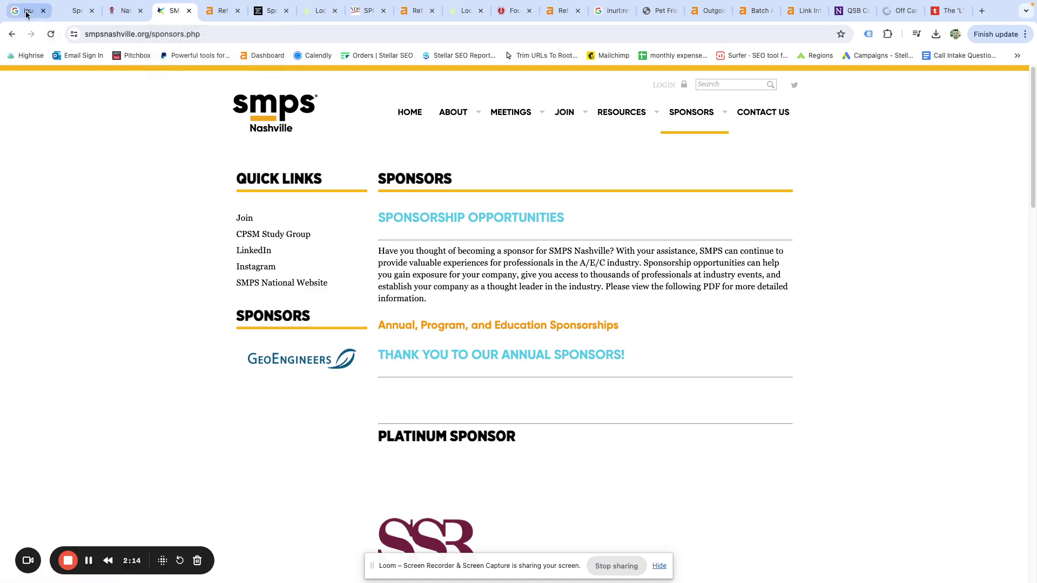
scroll(486, 259, down, 15)
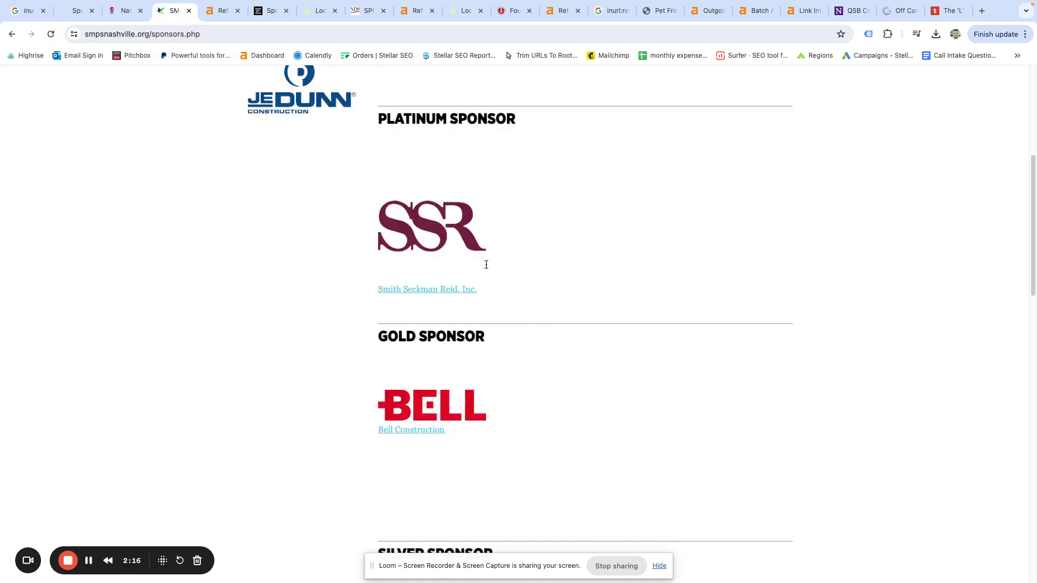
scroll(486, 268, down, 2)
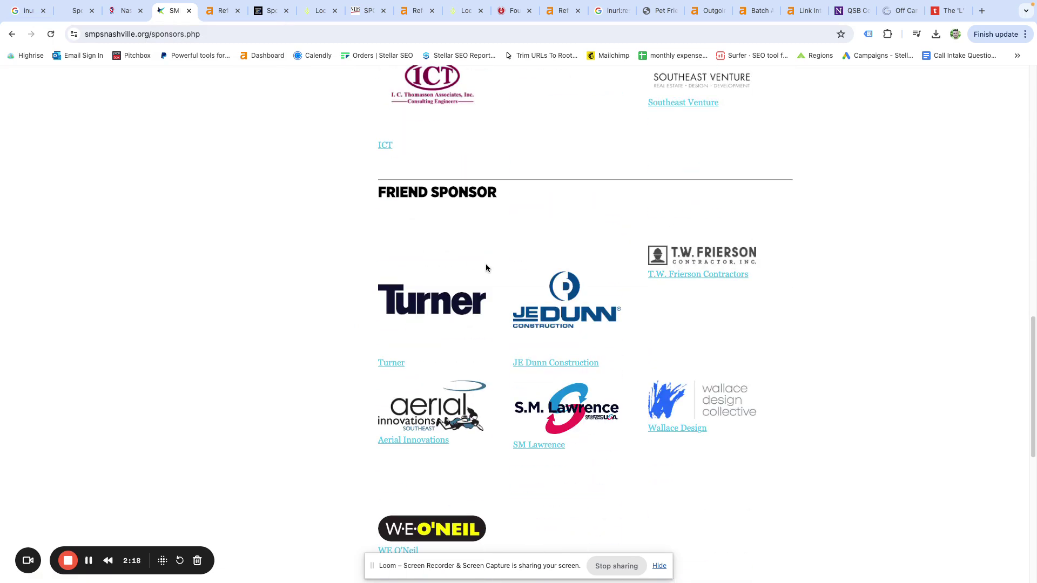
scroll(486, 267, up, 20)
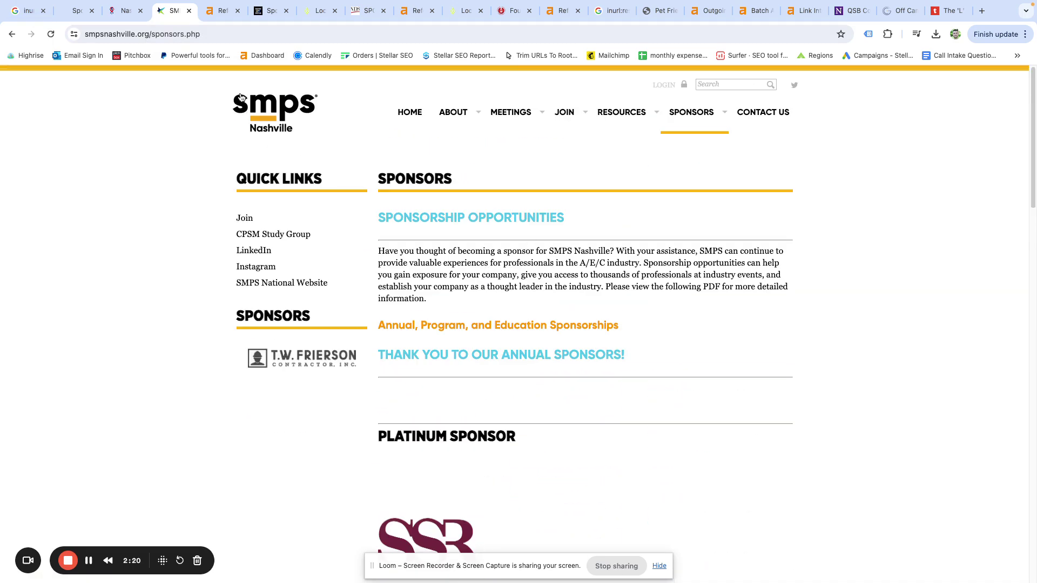
click(221, 10)
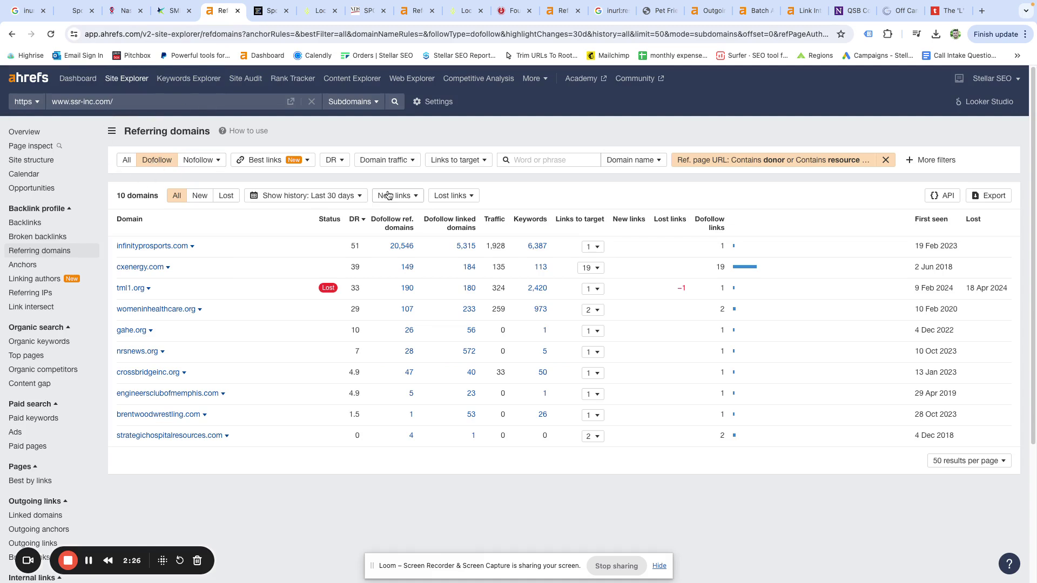
- Filter ssr-inc.com's referring domains to linking page URLs containing donor, resource or sponsor
click(688, 162)
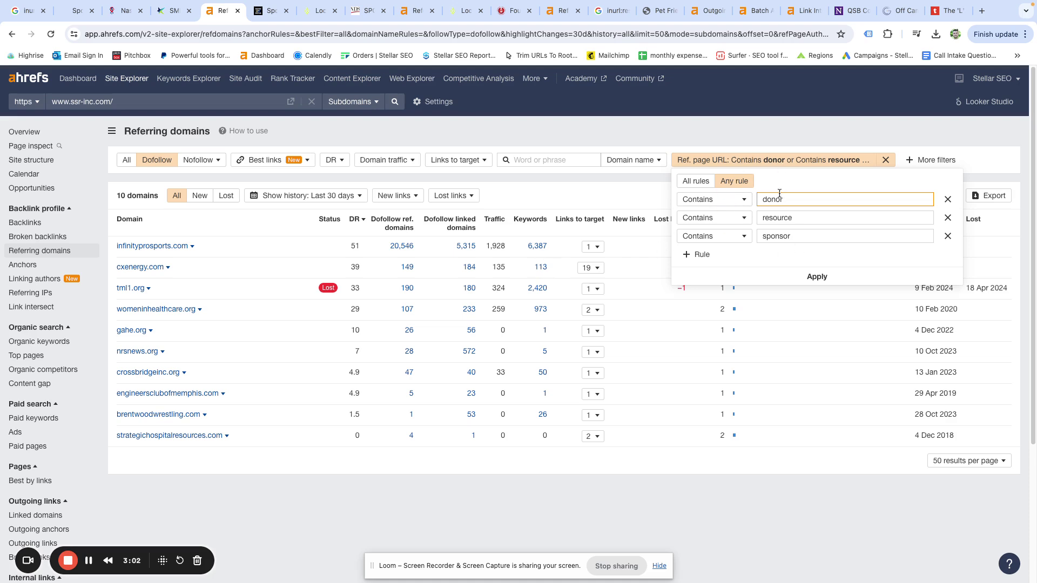
click(820, 278)
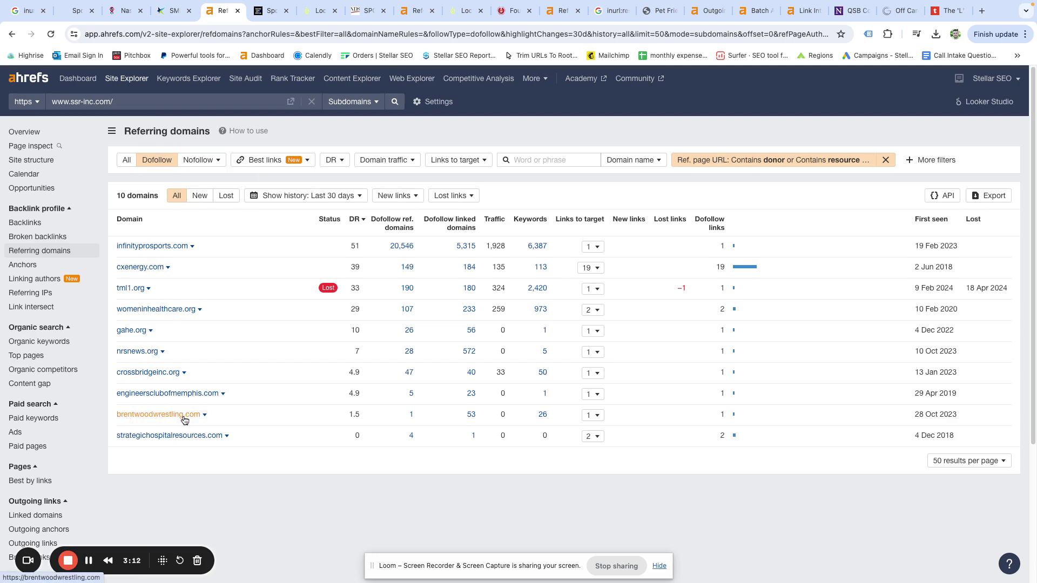
- Browse the Brentwood Wrestling 2023-2024 sponsor logos, spotting SSR among them
click(266, 16)
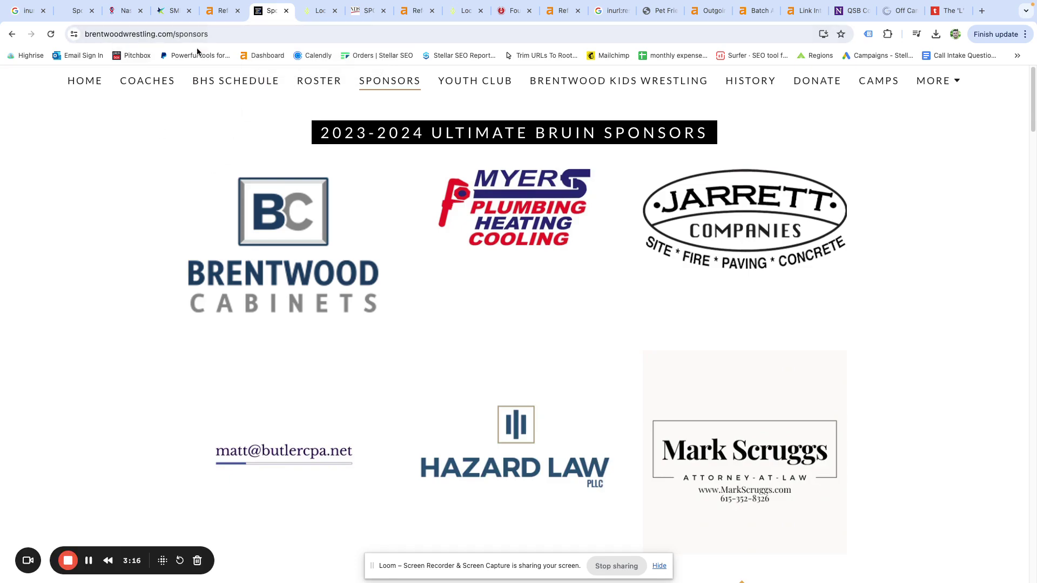
scroll(634, 332, down, 15)
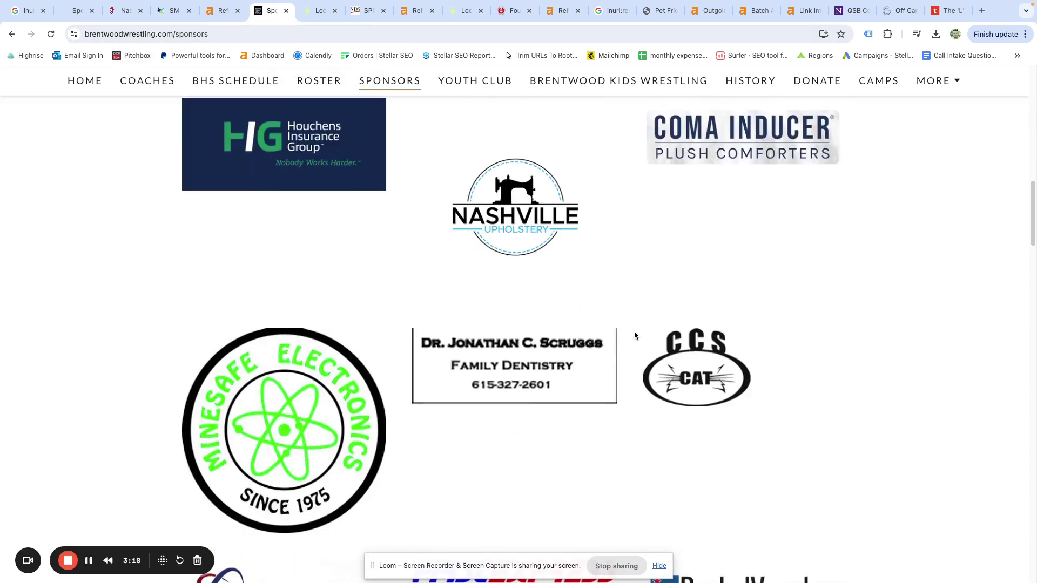
scroll(634, 334, down, 20)
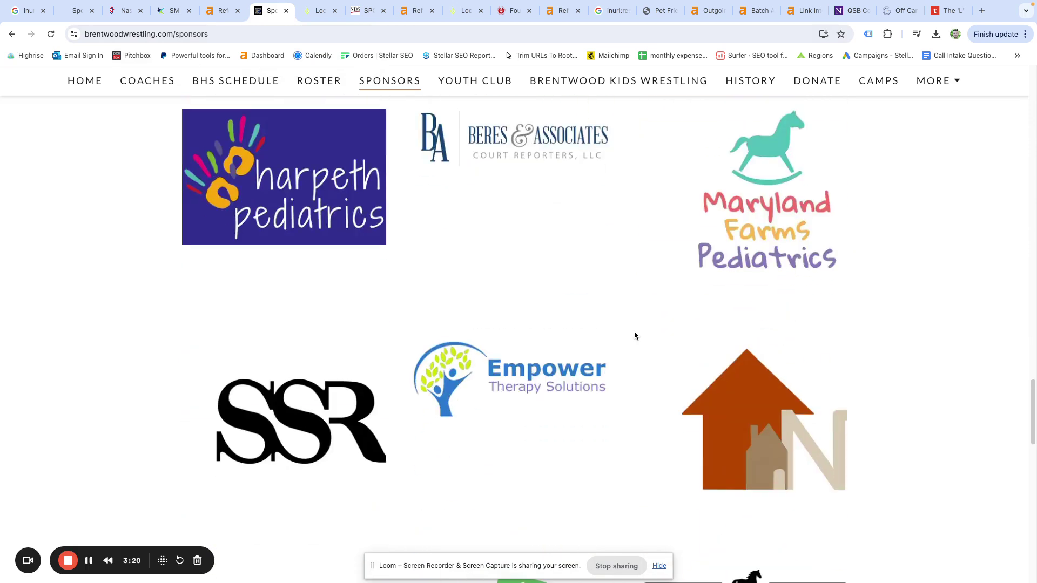
scroll(634, 335, down, 17)
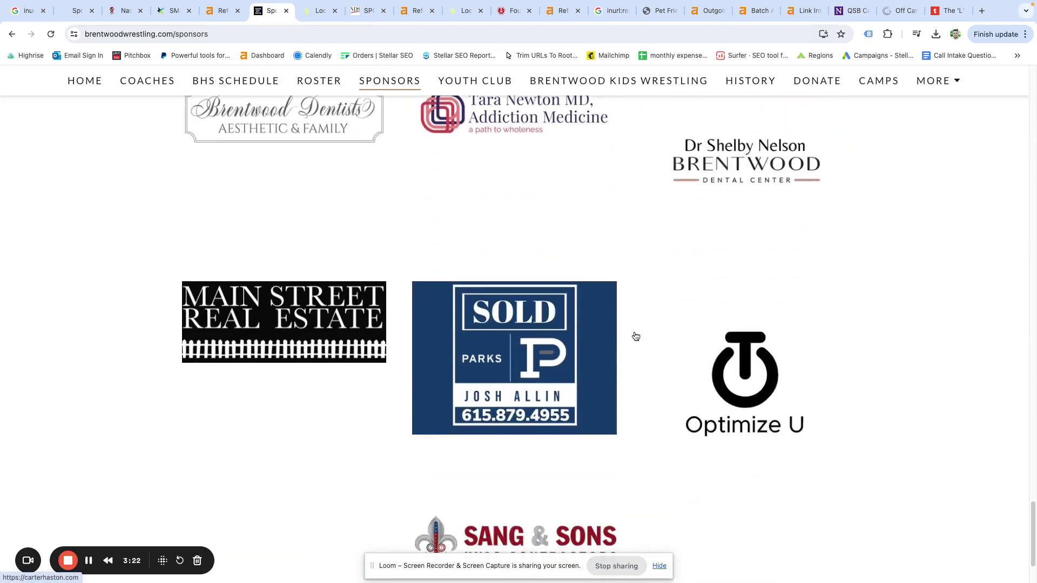
scroll(635, 336, down, 3)
scroll(635, 335, up, 20)
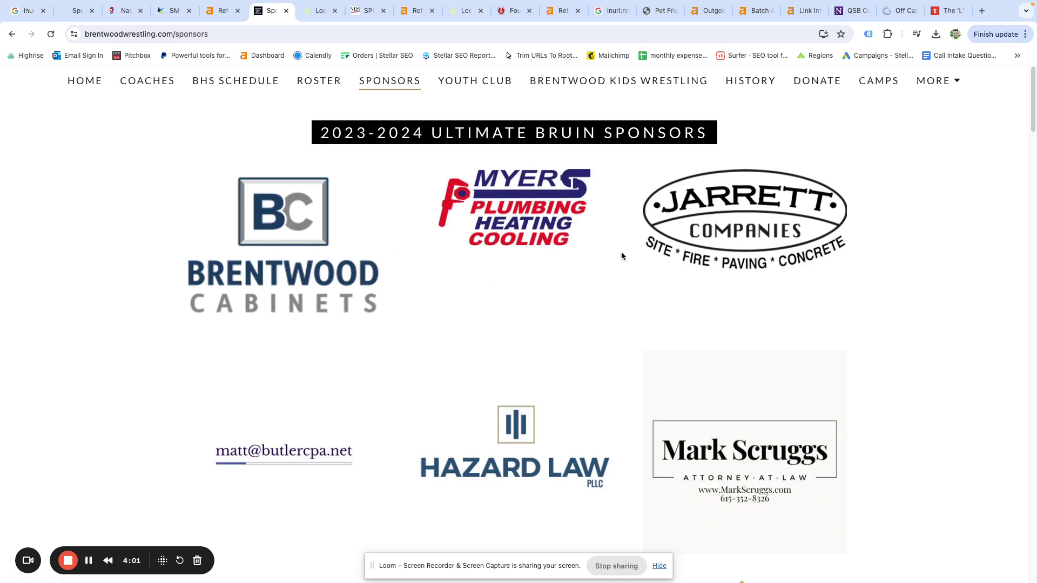
- Bring up ZipSprout's Nashville top 10 sponsorship opportunities, led by the Nashville Film Festival at 95
click(318, 11)
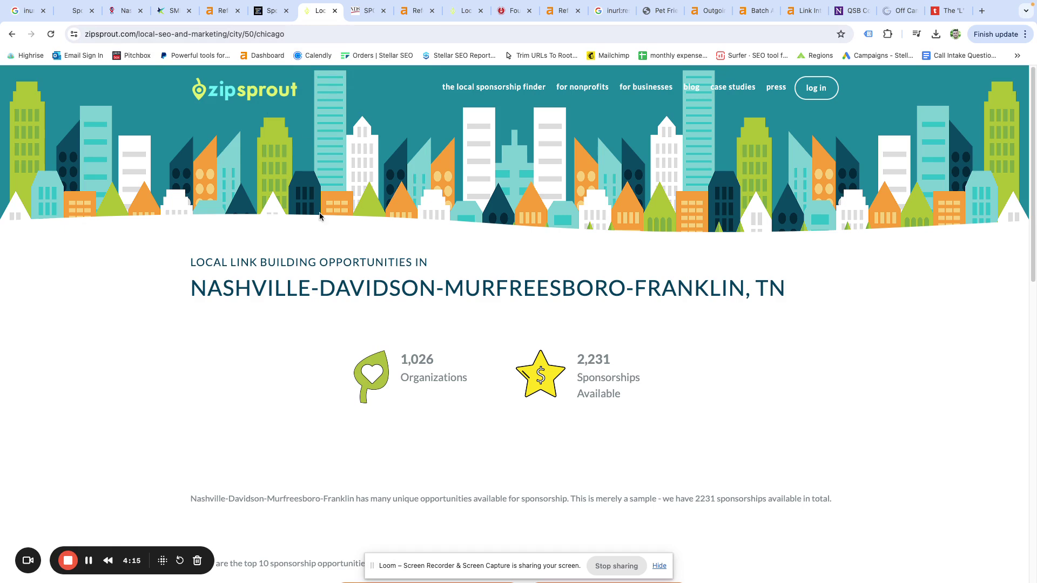
scroll(319, 216, down, 8)
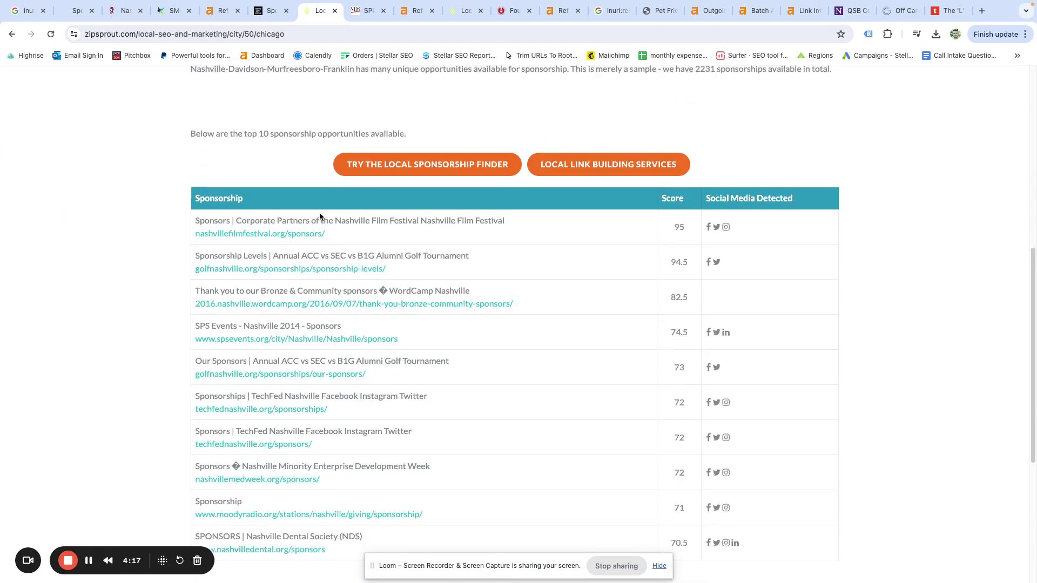
scroll(320, 216, down, 1)
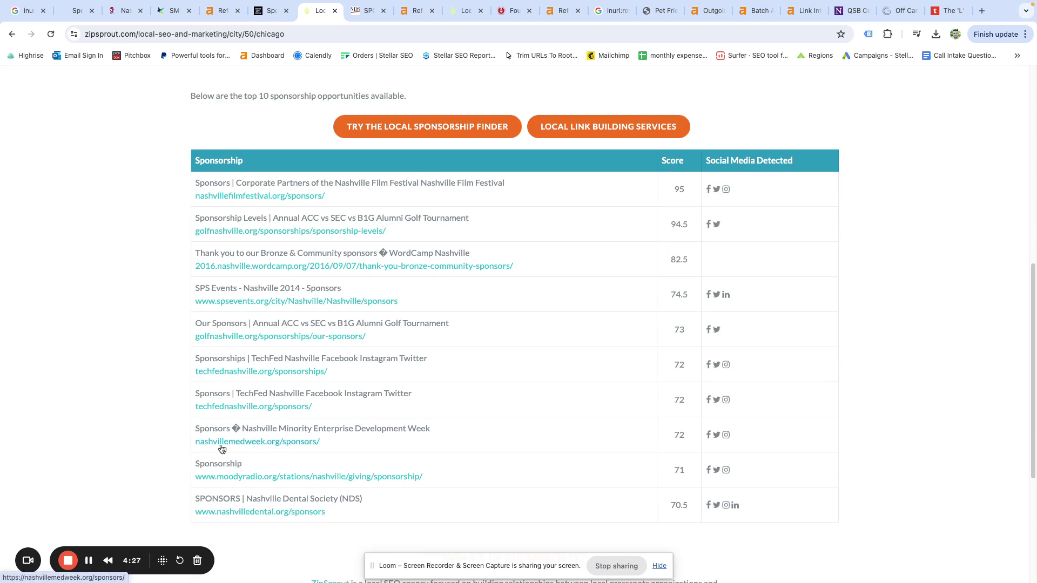
- On nashvilledental.org/sponsors, bring the Silver Sponsors list into view and clear the text selection
click(367, 11)
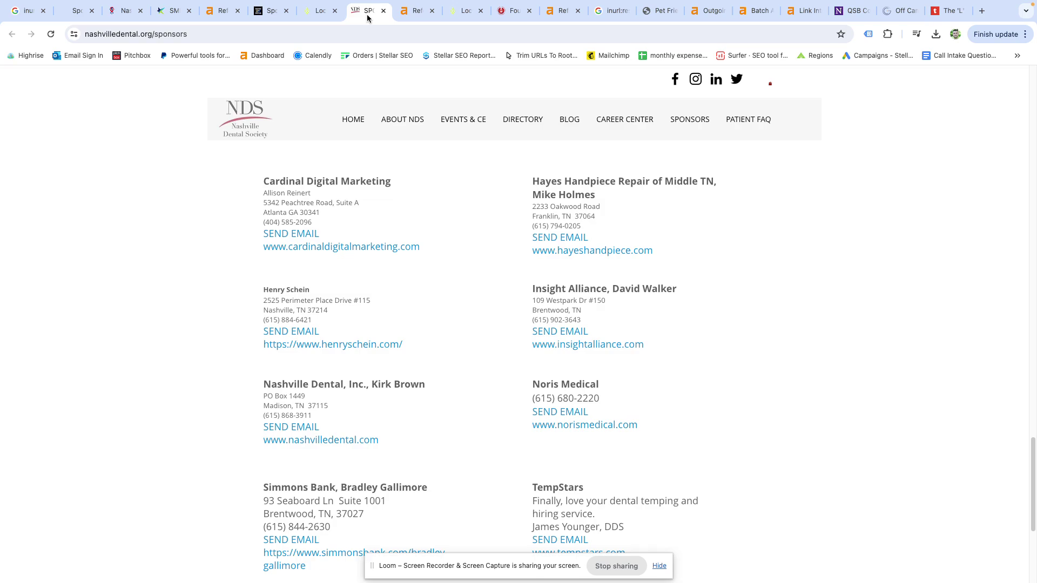
scroll(444, 311, up, 15)
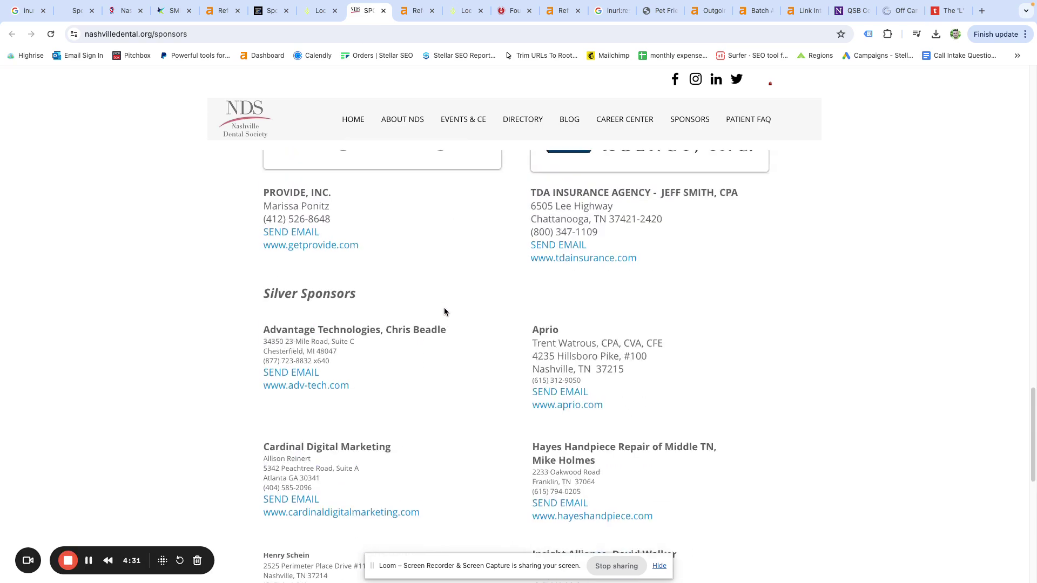
scroll(444, 311, down, 5)
scroll(444, 311, down, 20)
scroll(445, 312, up, 12)
scroll(444, 311, down, 3)
scroll(445, 311, down, 3)
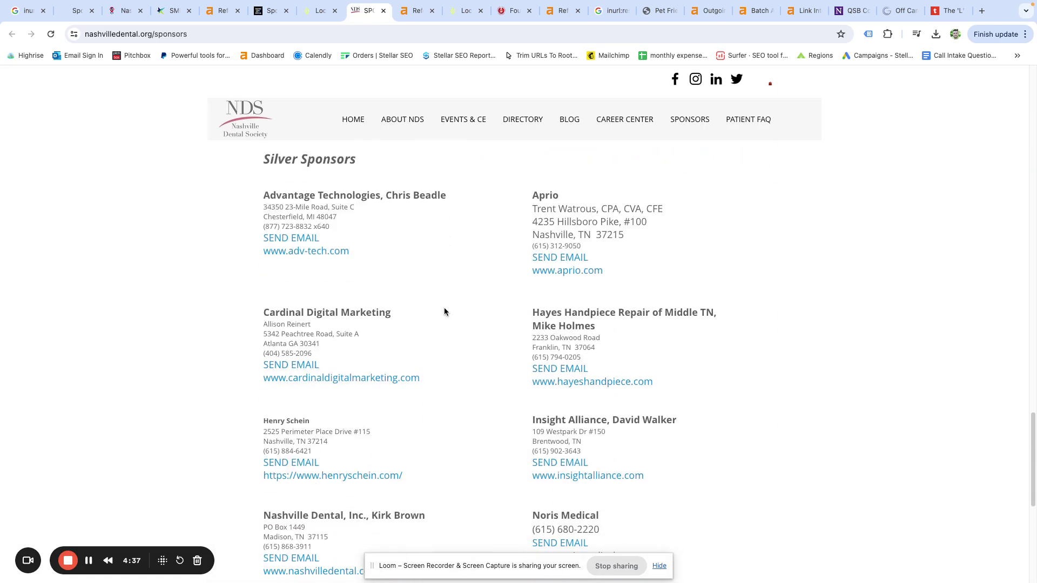
drag(263, 313, 417, 321)
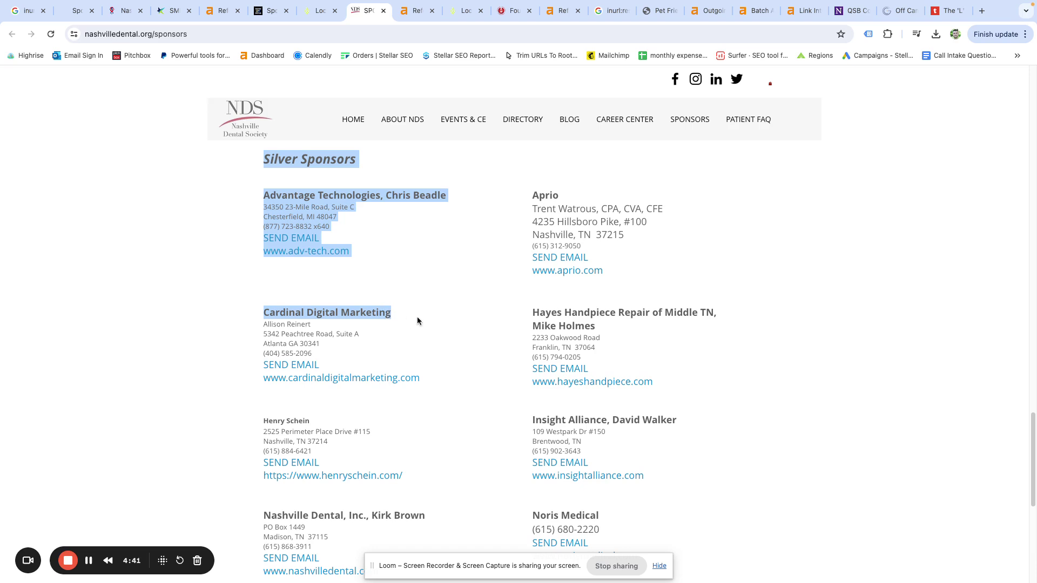
click(415, 332)
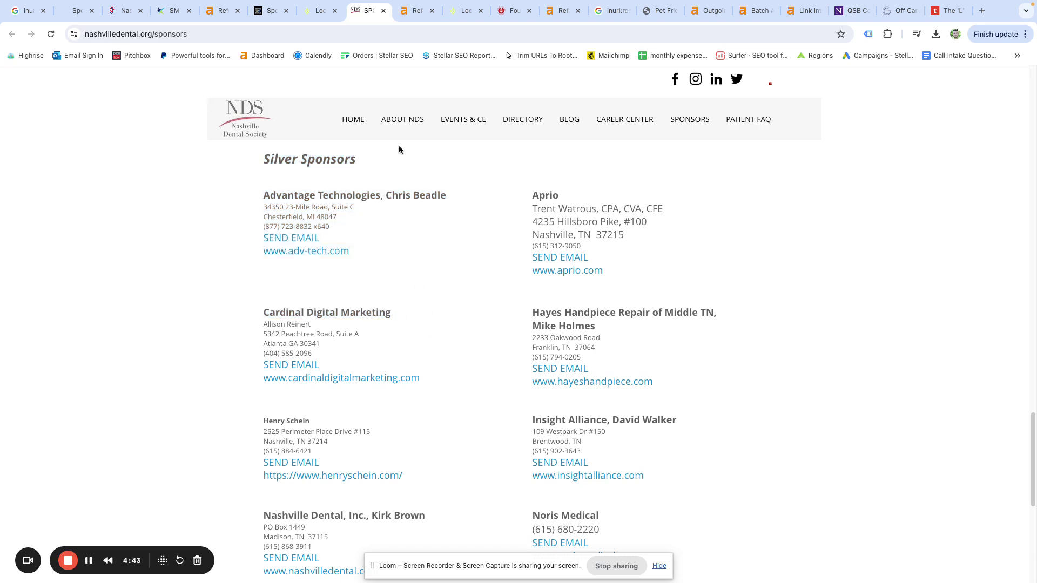
- Filter cardinaldigitalmarketing.com's referring domains to linking page URLs containing donor or sponsor
click(413, 11)
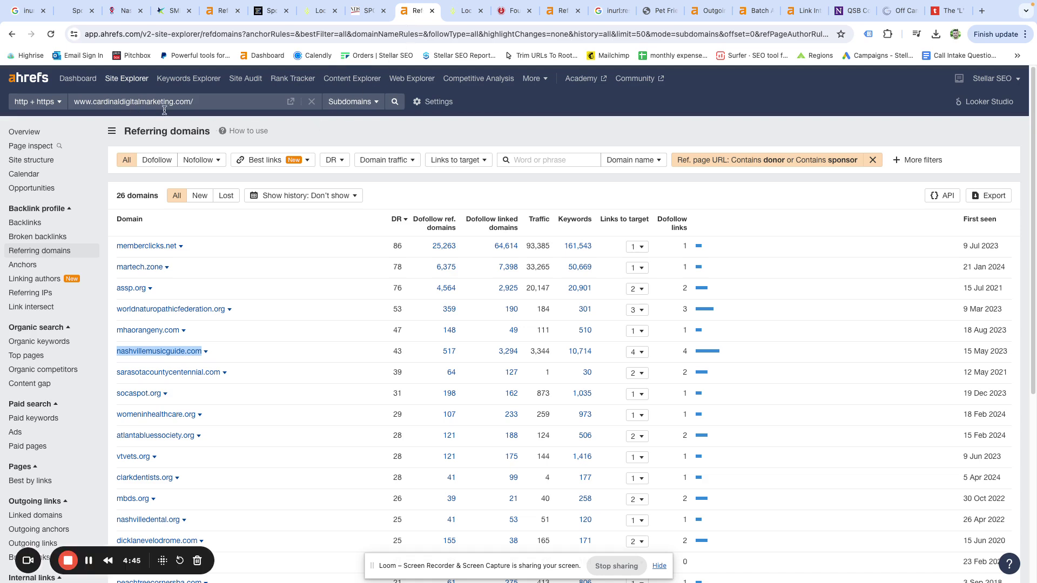
click(803, 168)
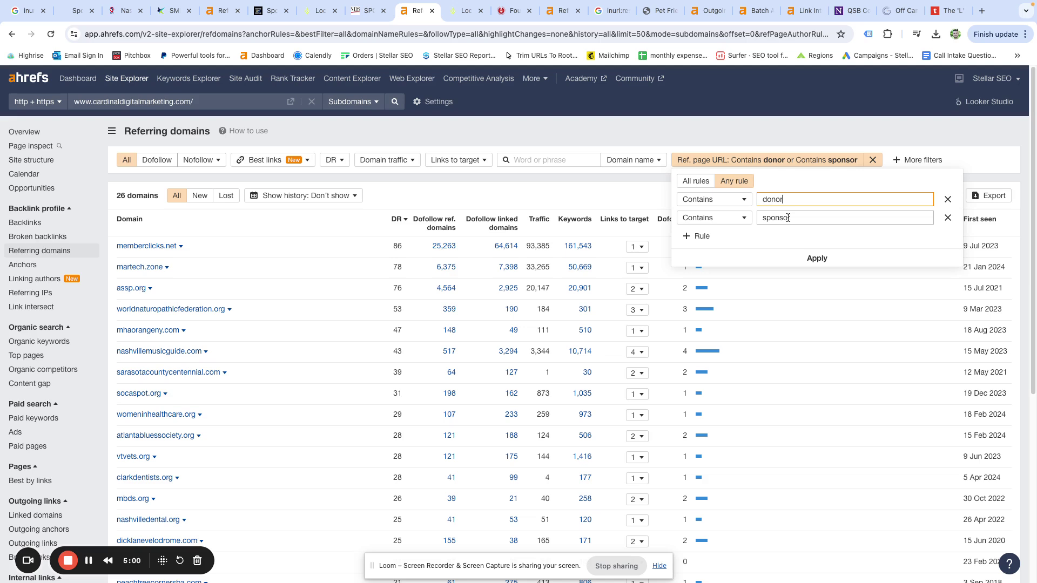
click(817, 258)
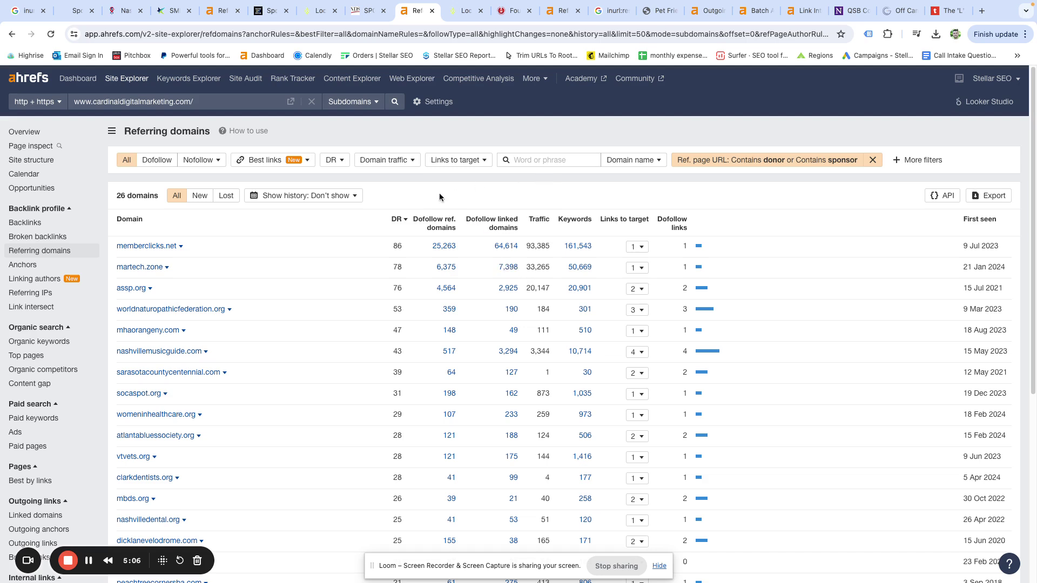
scroll(332, 260, down, 1)
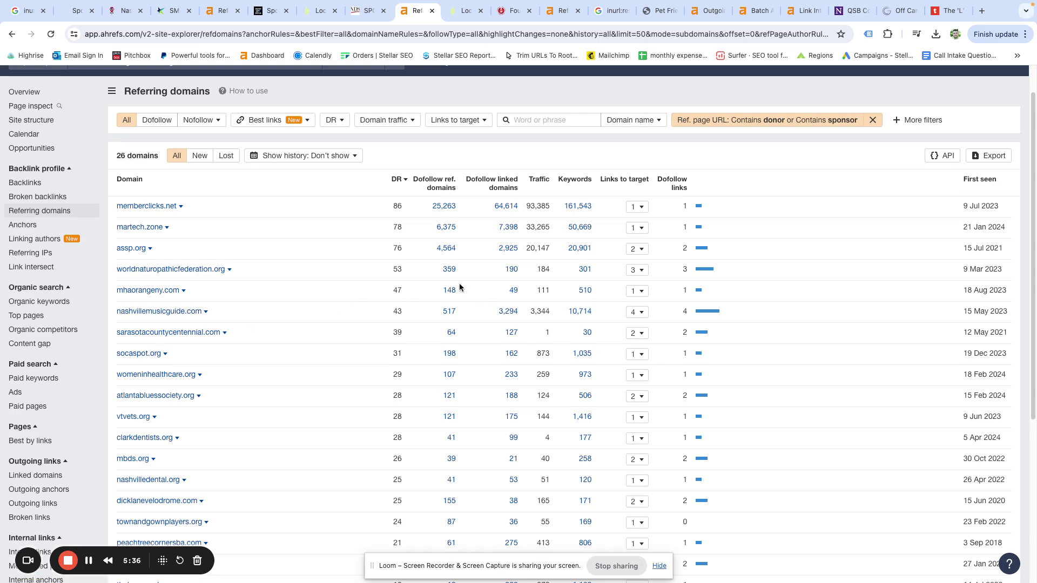
- Show ZipSprout's Chicago-Naperville-Joliet sponsorship table, topped by JoomlaDay Chicago at 110.5
click(464, 11)
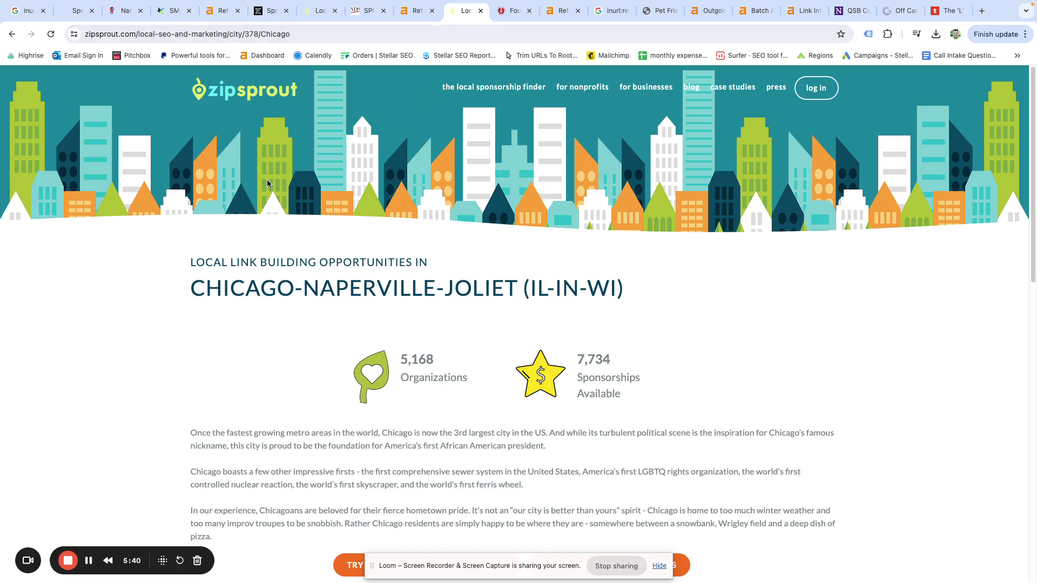
scroll(605, 237, down, 8)
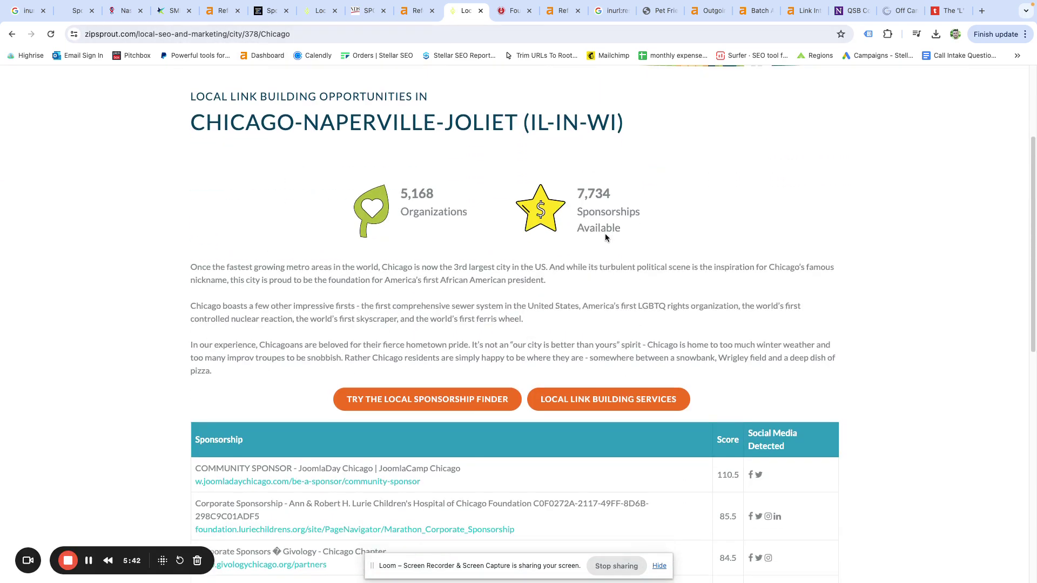
scroll(605, 237, down, 1)
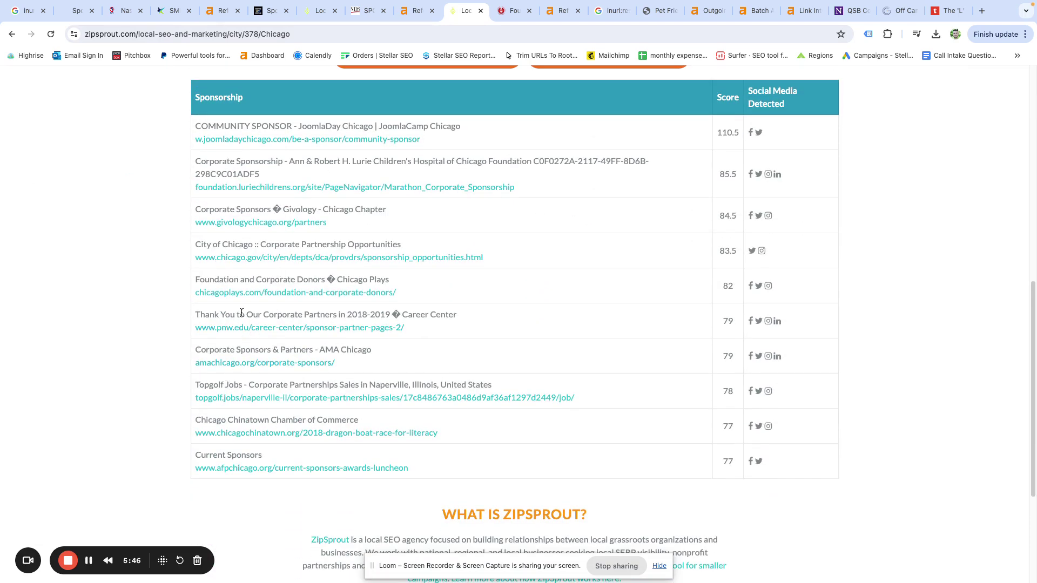
- Browse the Chicago Plays foundation and corporate donors and open the Chicago Community Trust link
click(512, 12)
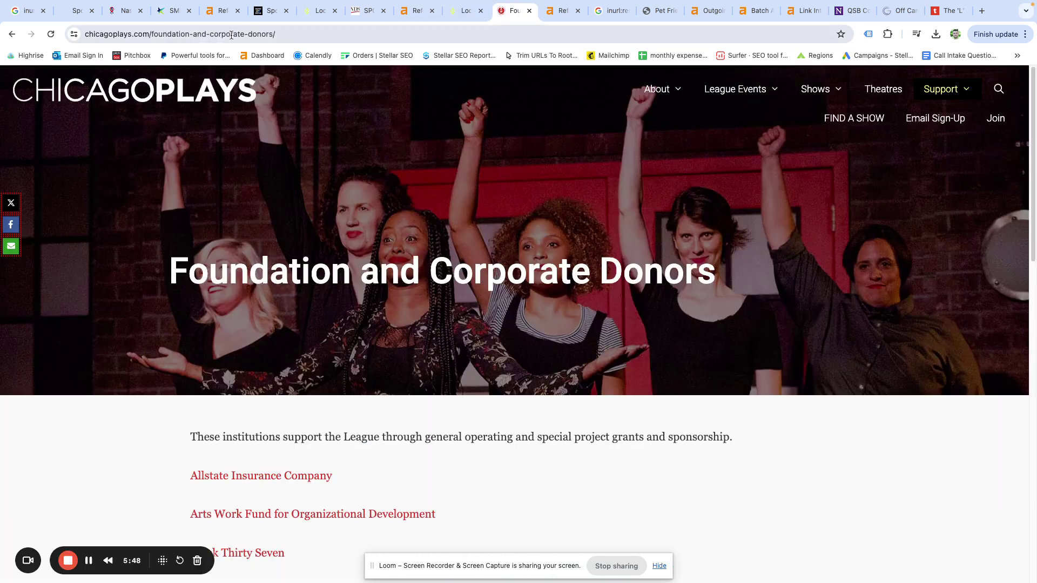
scroll(285, 226, down, 10)
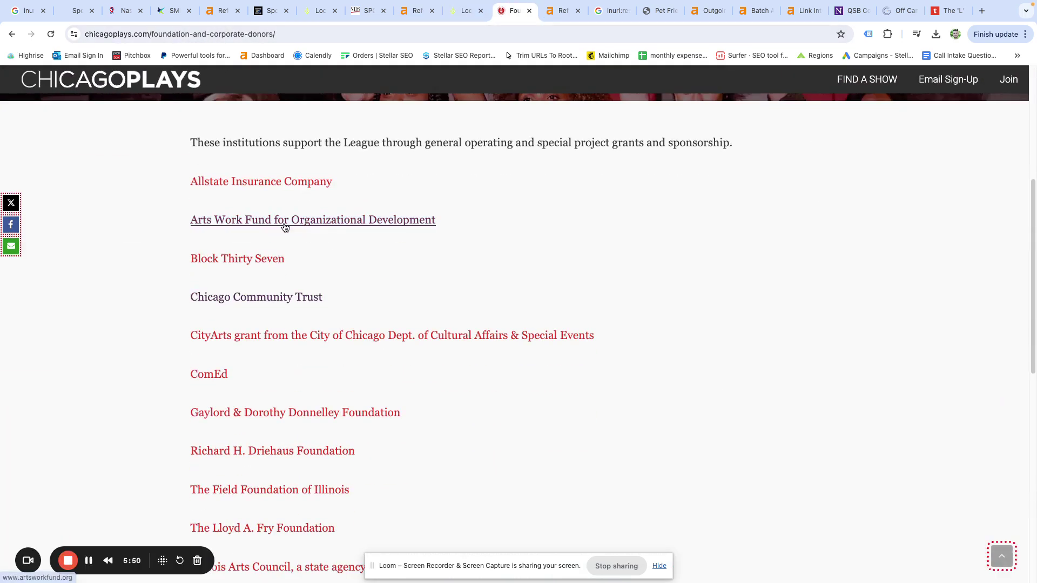
scroll(284, 226, up, 4)
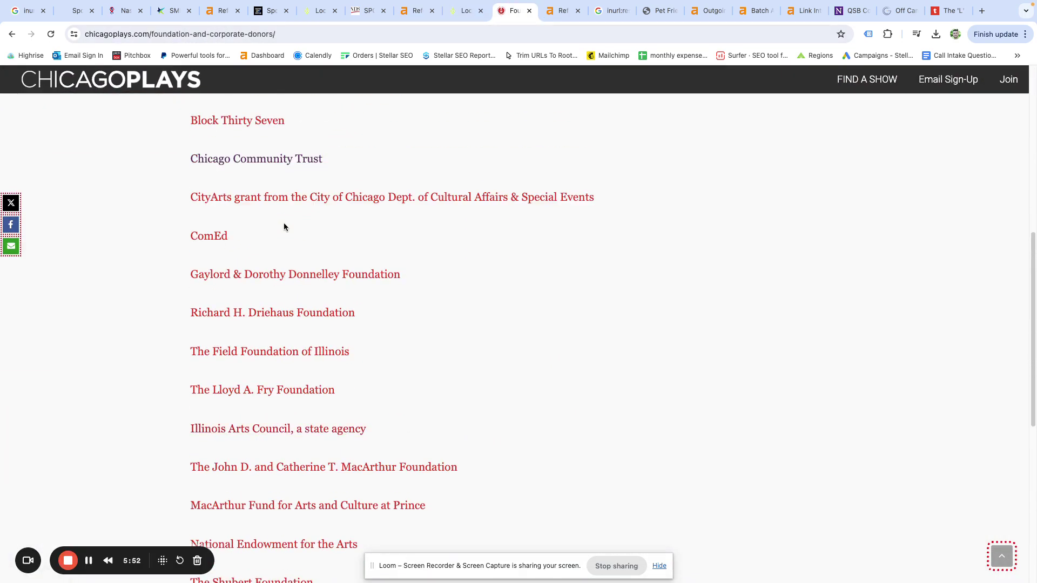
scroll(283, 225, up, 2)
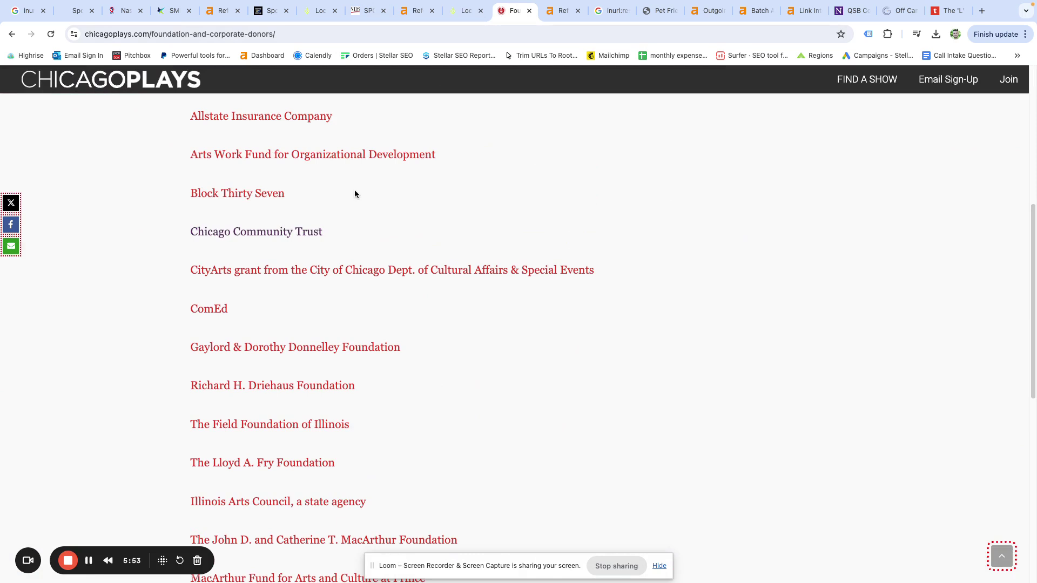
click(261, 235)
- Scroll through cct.org's 84 donor/resource-filtered referring domains down to the pagination and back up
click(559, 11)
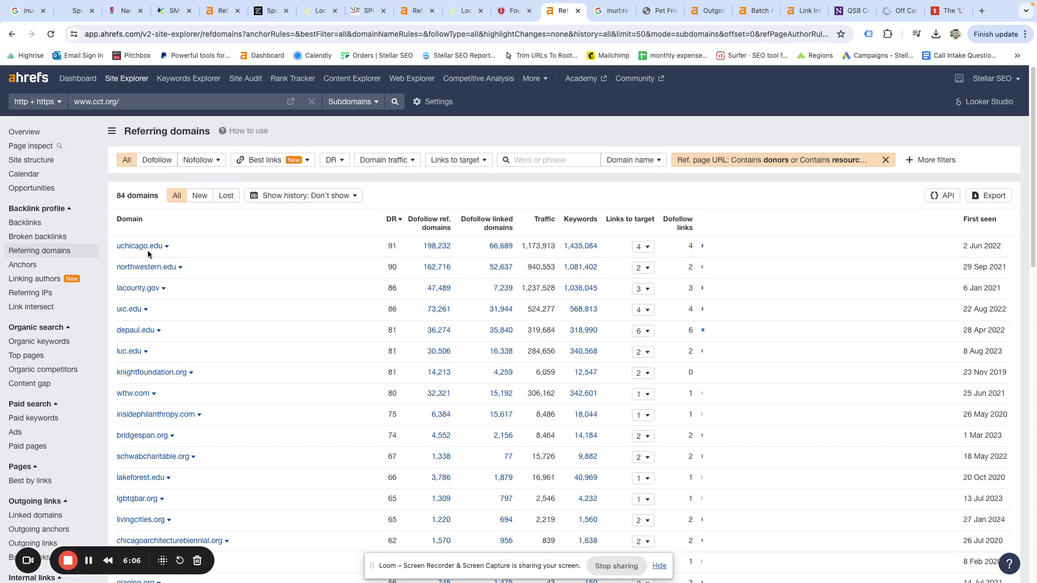
scroll(149, 253, down, 14)
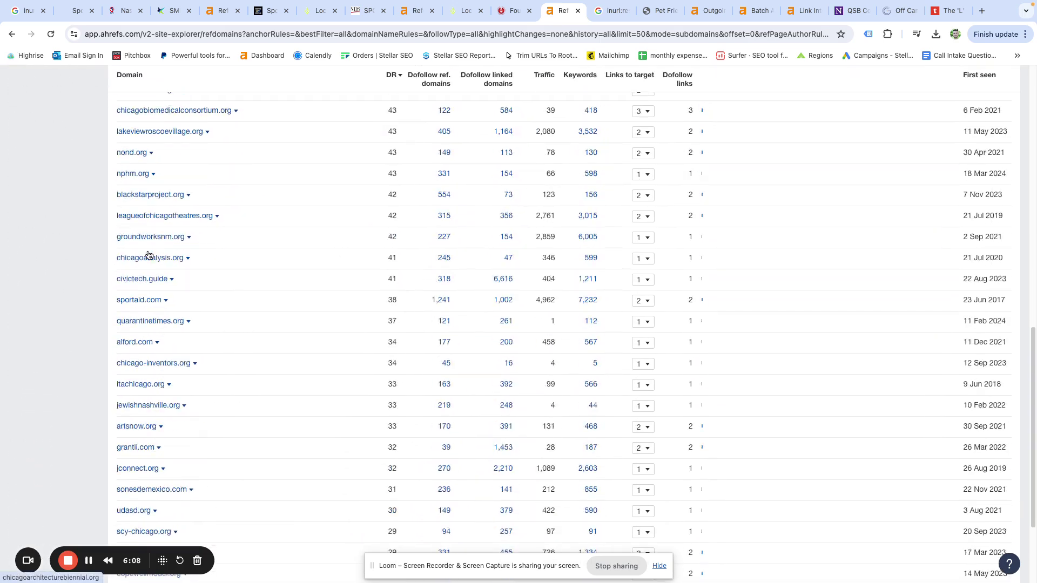
scroll(149, 253, down, 2)
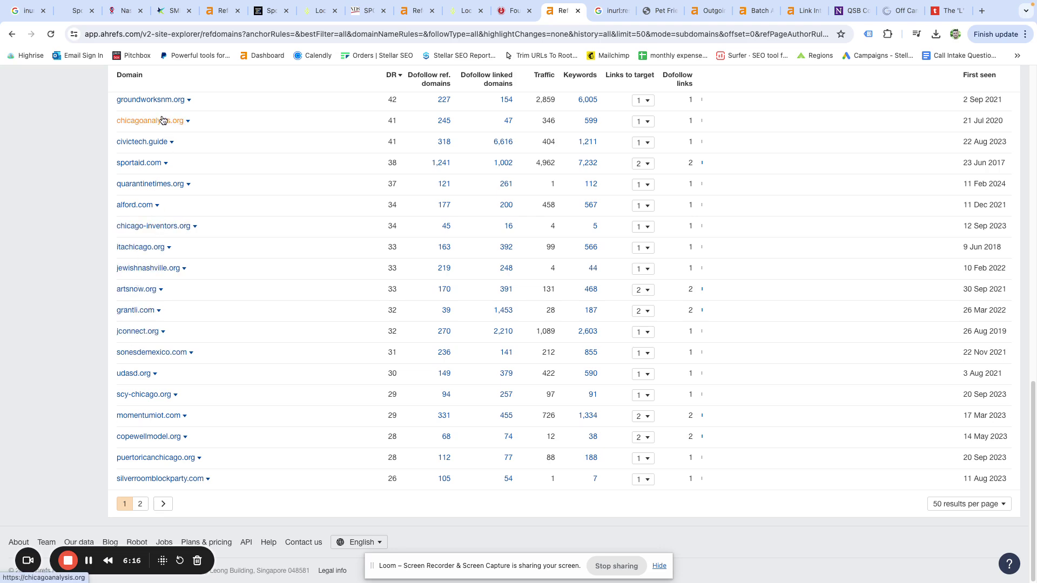
scroll(281, 363, up, 15)
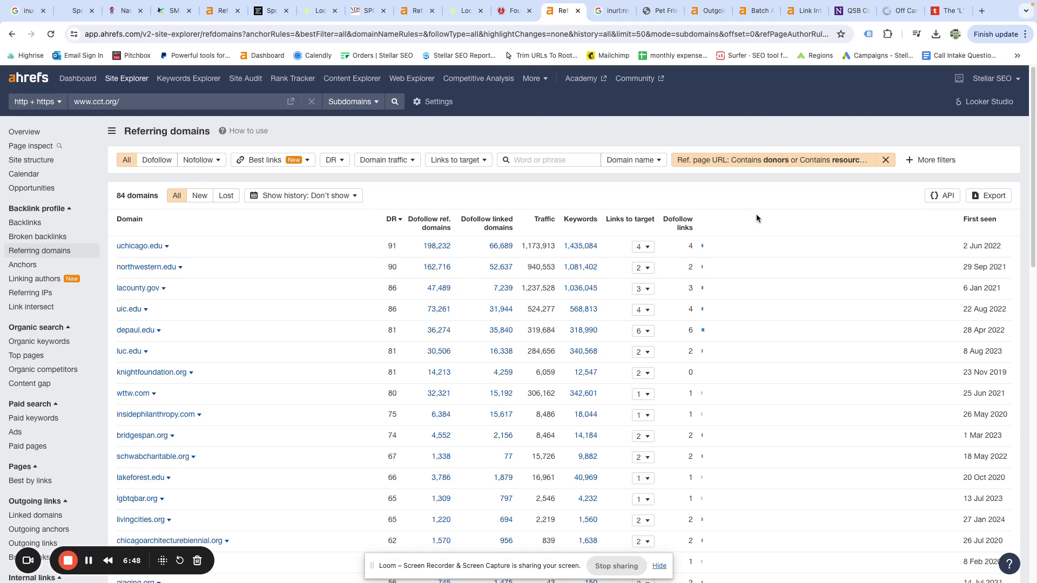
- Return to the Google results for inurl:resources "pet friendly housing" + "chicago" (about 188 results)
click(614, 13)
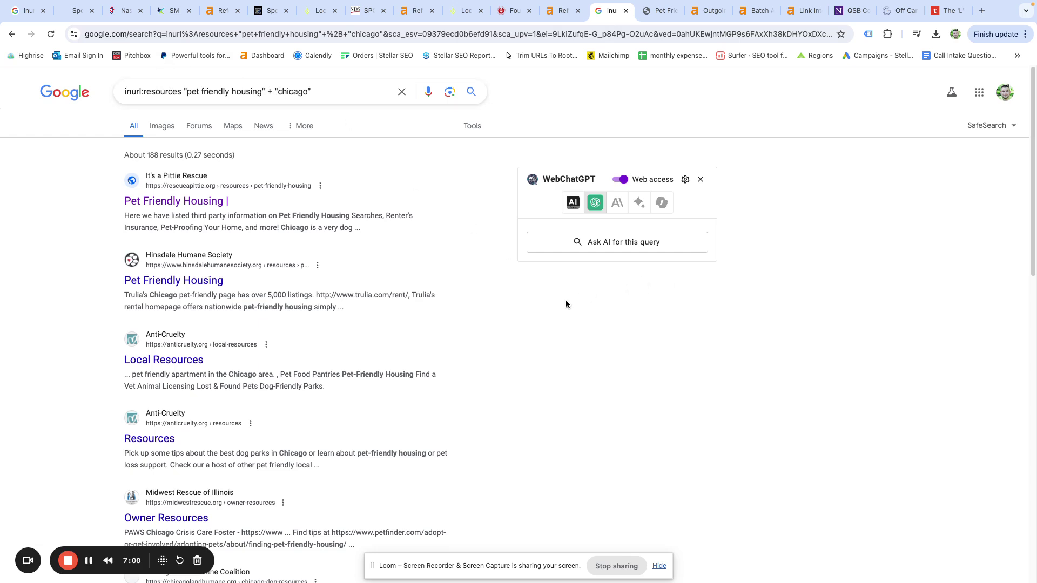
- Open It's a Pittie Rescue's Pet Friendly Housing page in a new tab and skim its resource lists
super+click(214, 207)
click(656, 20)
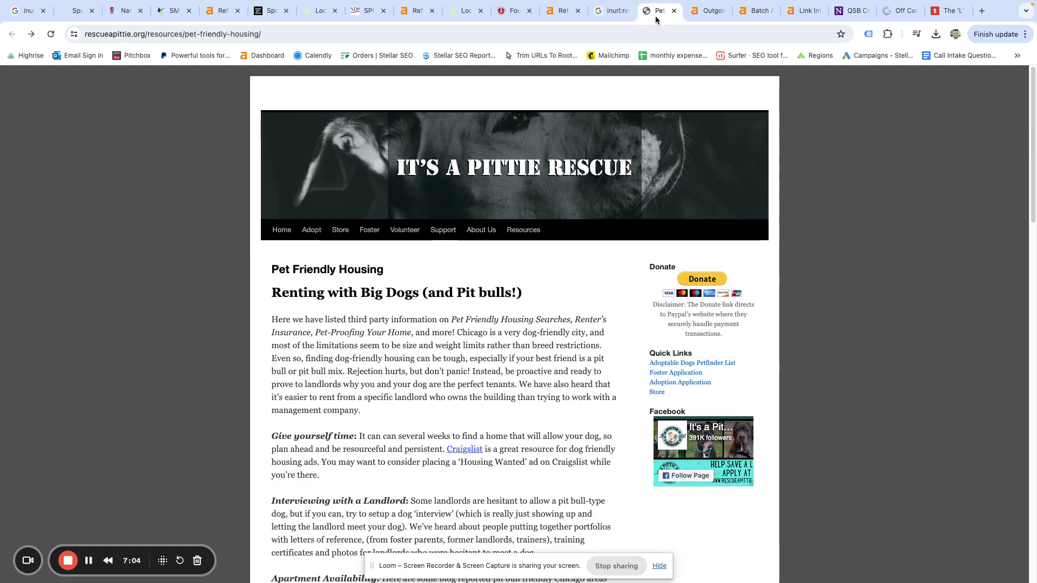
mouse_move(472, 236)
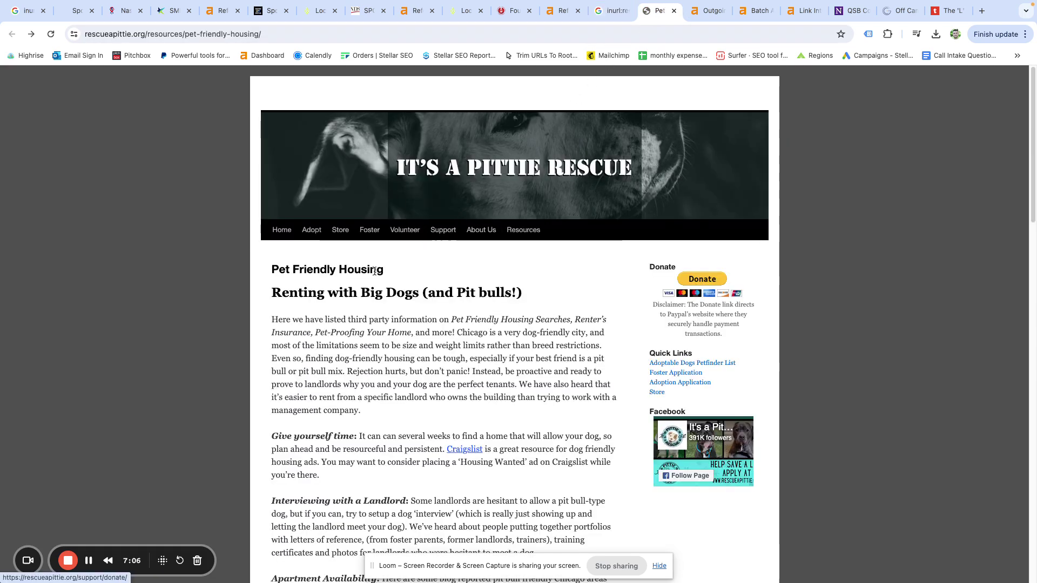
scroll(363, 286, down, 9)
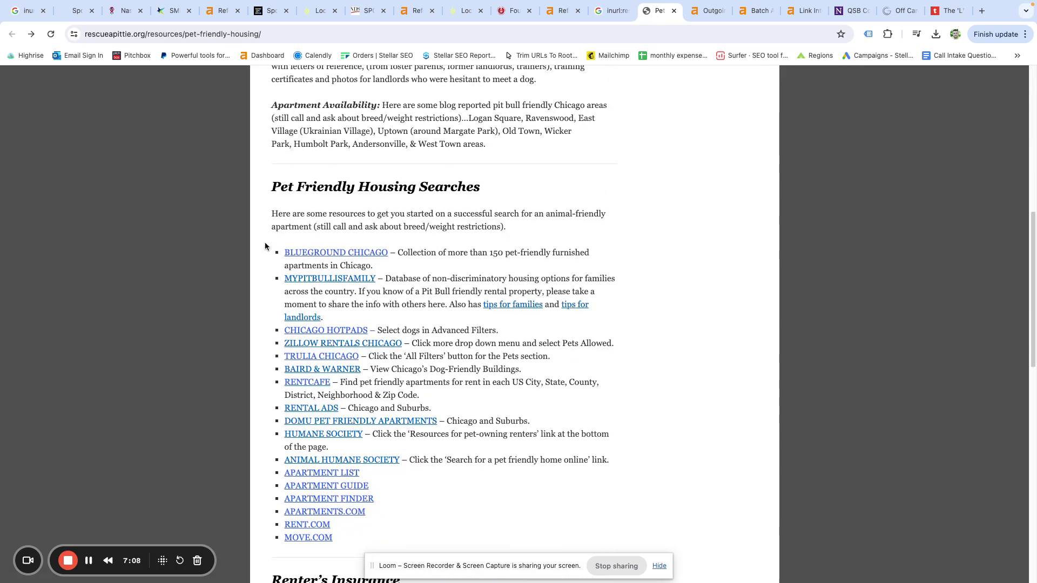
drag(264, 248, 411, 418)
scroll(496, 338, down, 10)
- Bring up the Ahrefs outgoing links report for that page, showing 64 links
click(702, 314)
scroll(702, 314, up, 6)
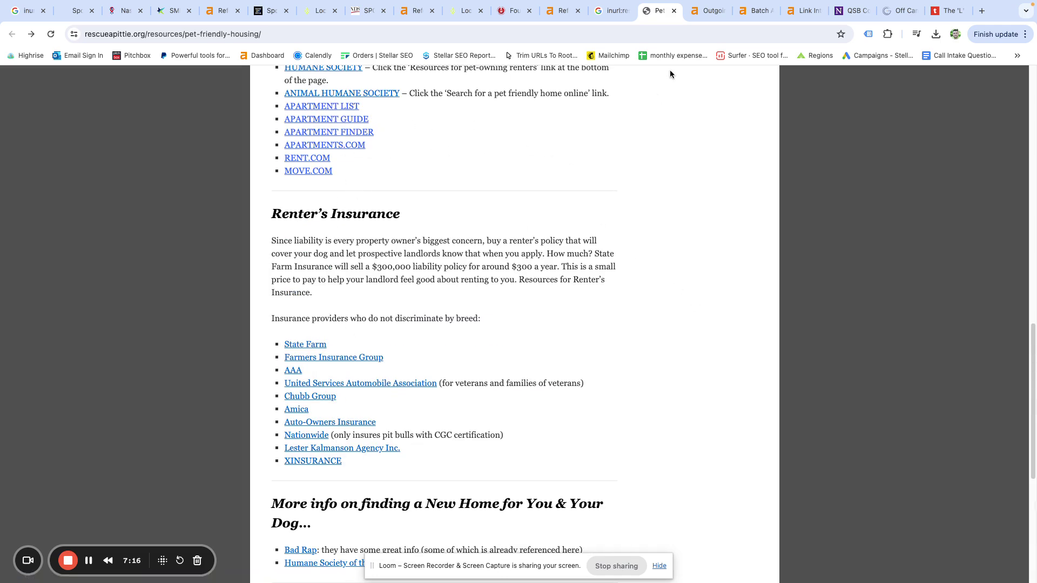
click(706, 16)
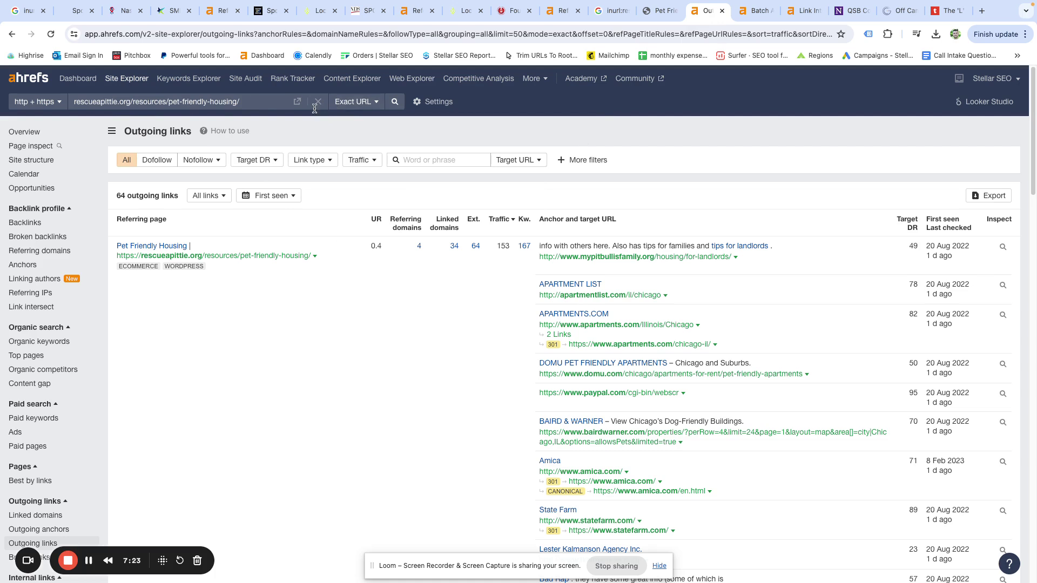
scroll(135, 286, down, 1)
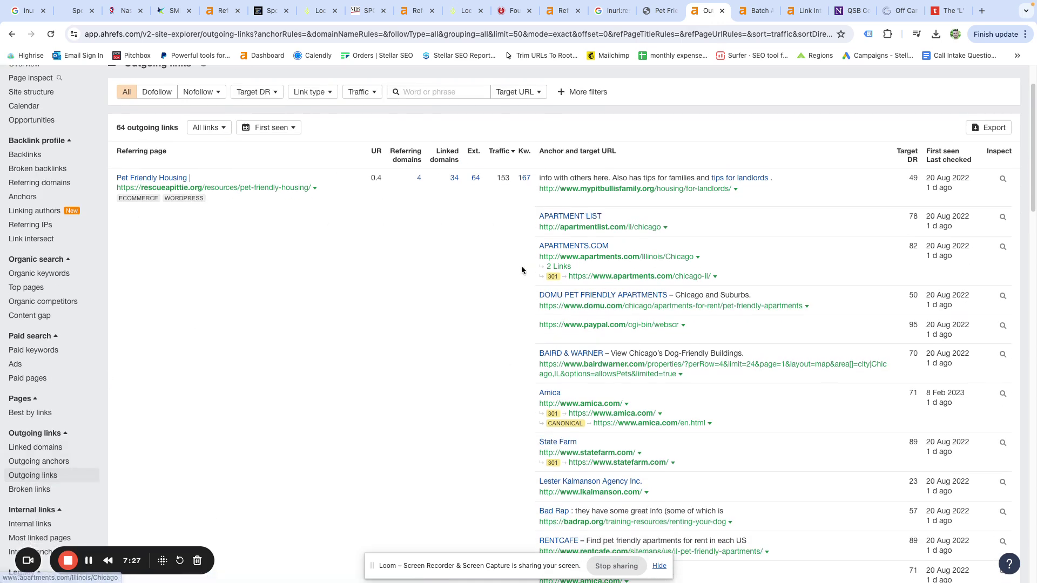
click(754, 14)
scroll(540, 232, up, 3)
scroll(589, 235, up, 3)
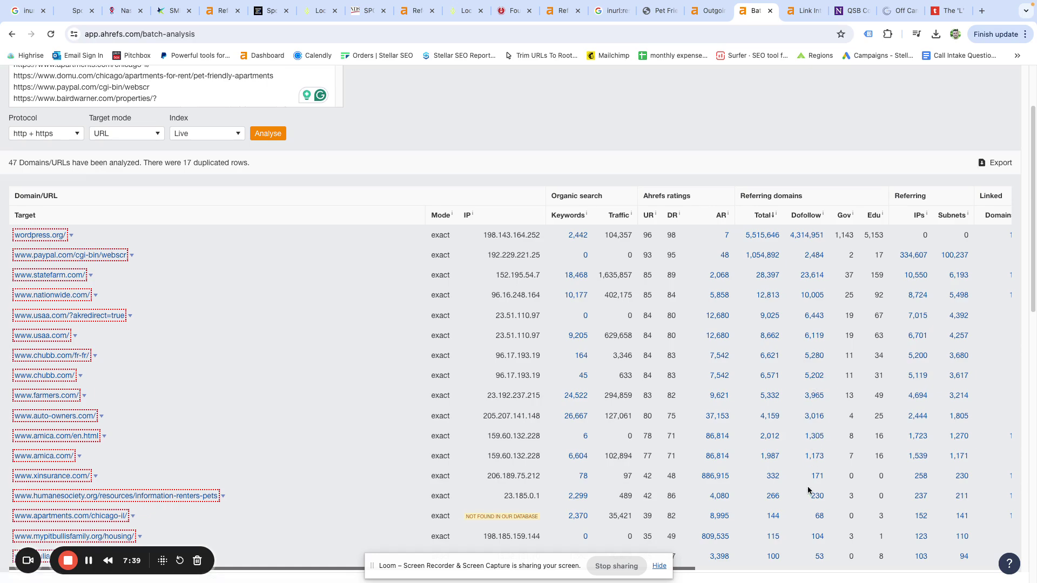
scroll(809, 491, down, 9)
scroll(808, 491, down, 3)
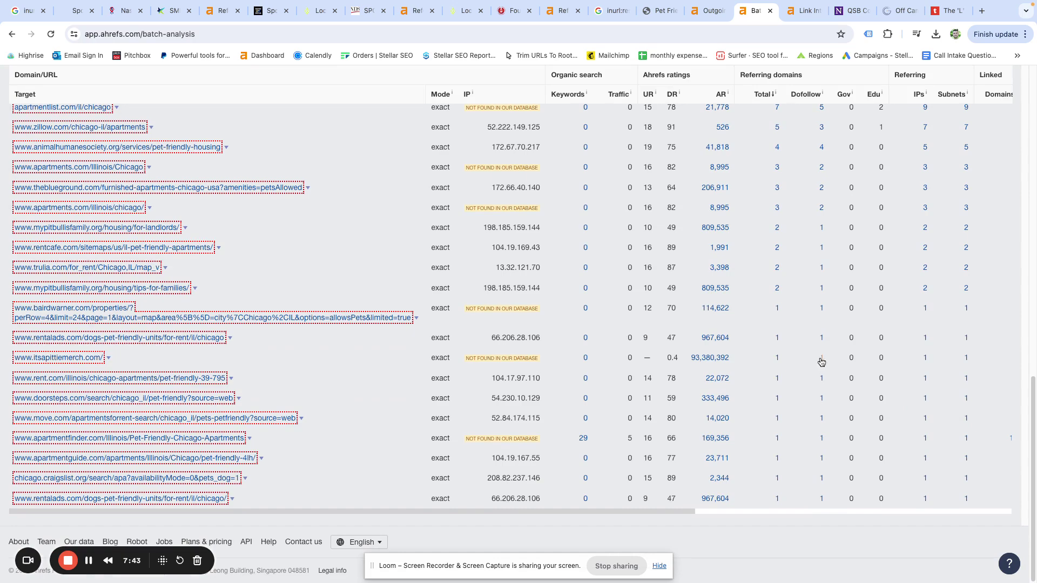
scroll(819, 316, up, 8)
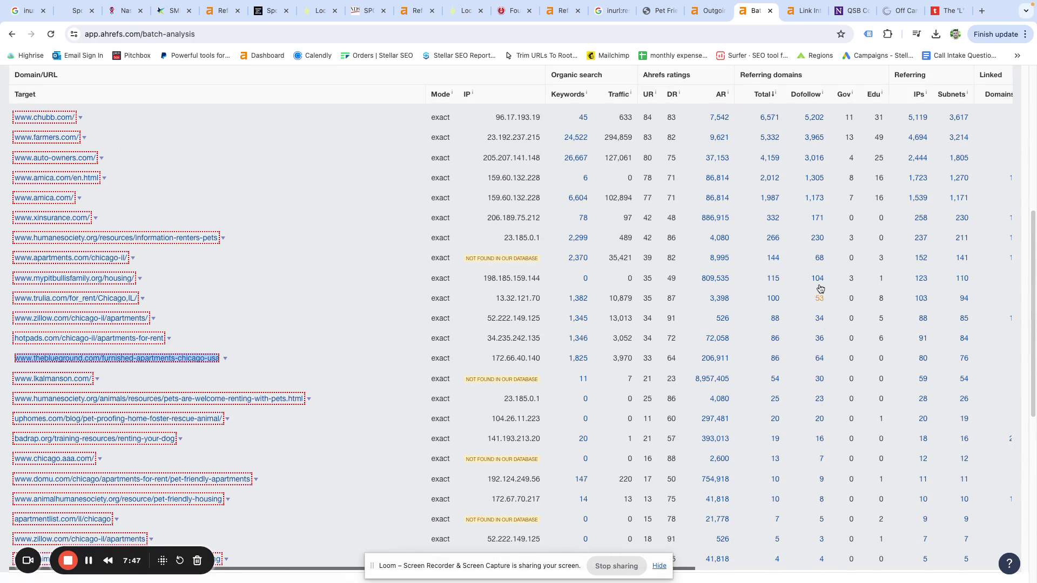
scroll(813, 294, up, 1)
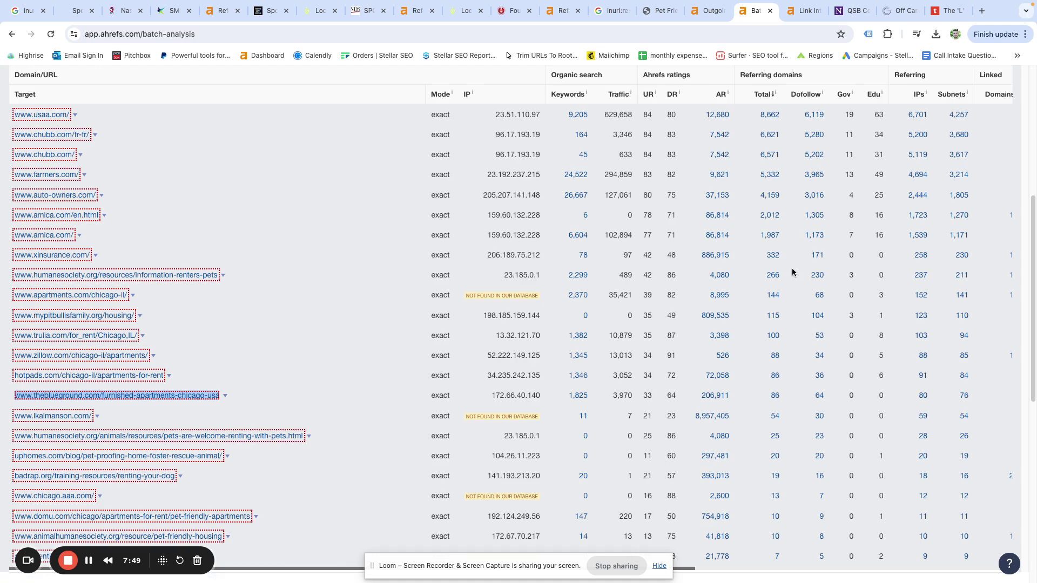
scroll(766, 283, up, 3)
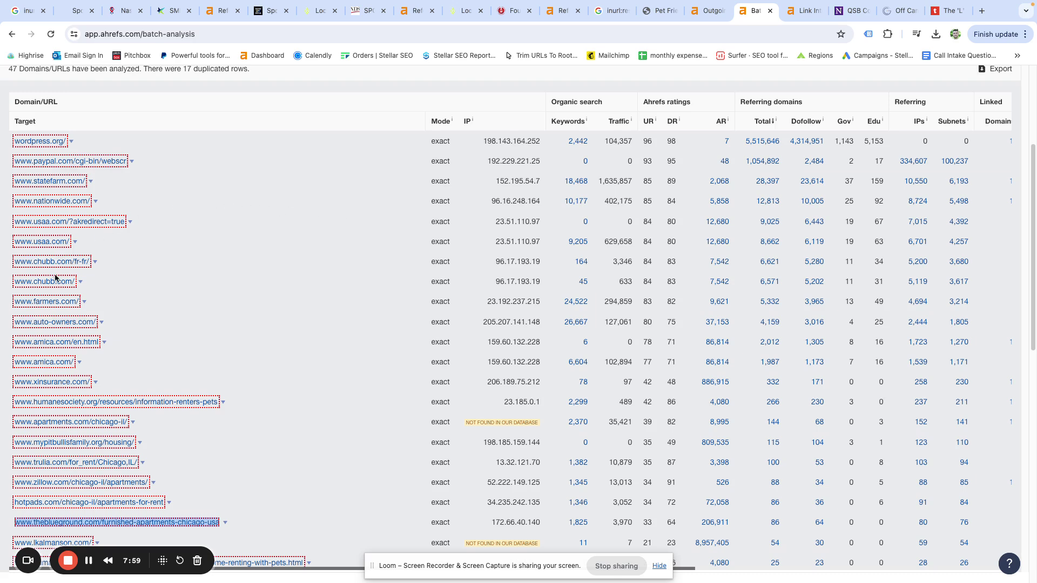
scroll(67, 297, down, 1)
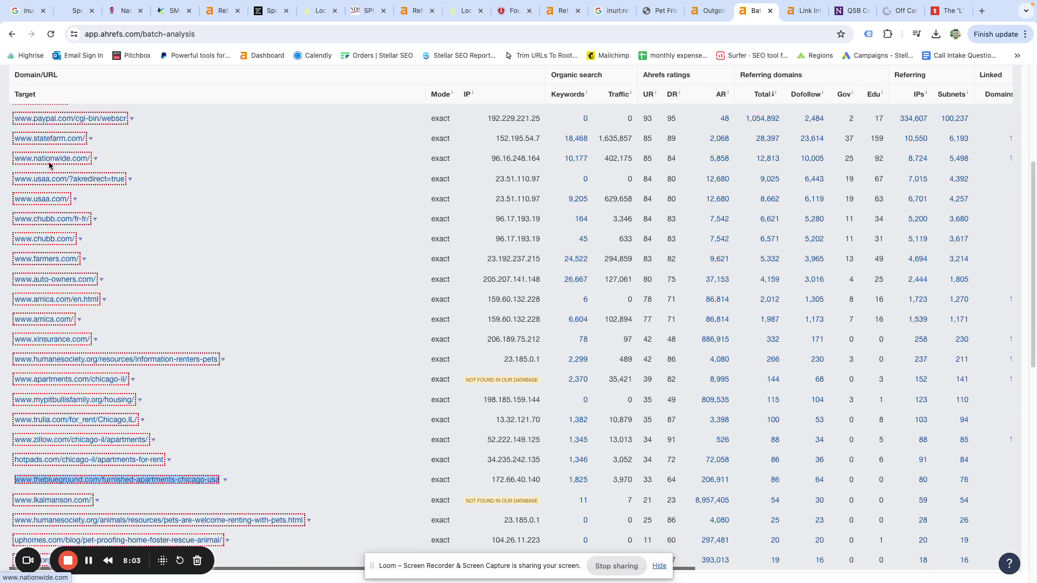
scroll(62, 291, down, 2)
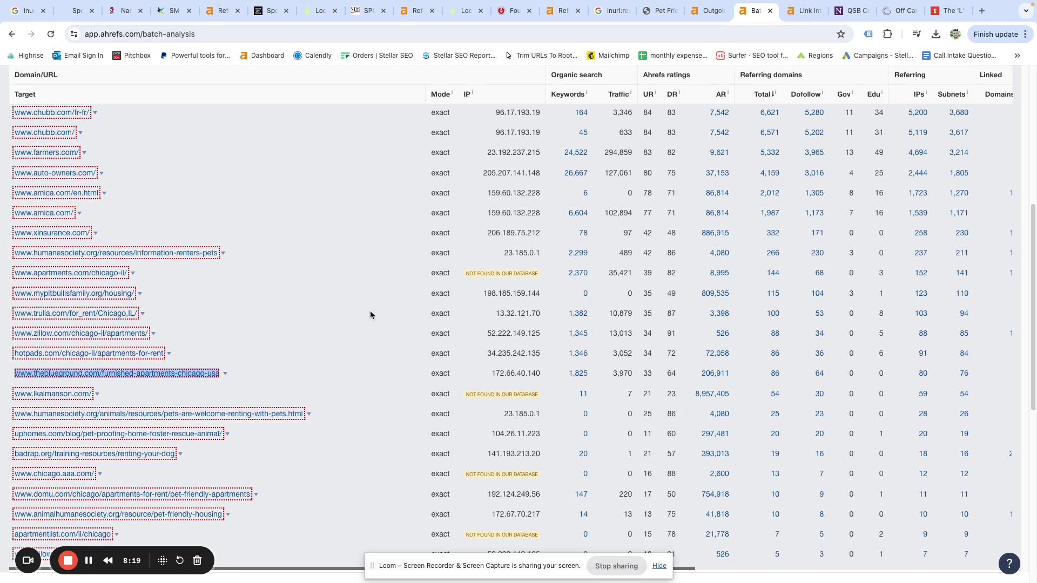
scroll(349, 323, down, 8)
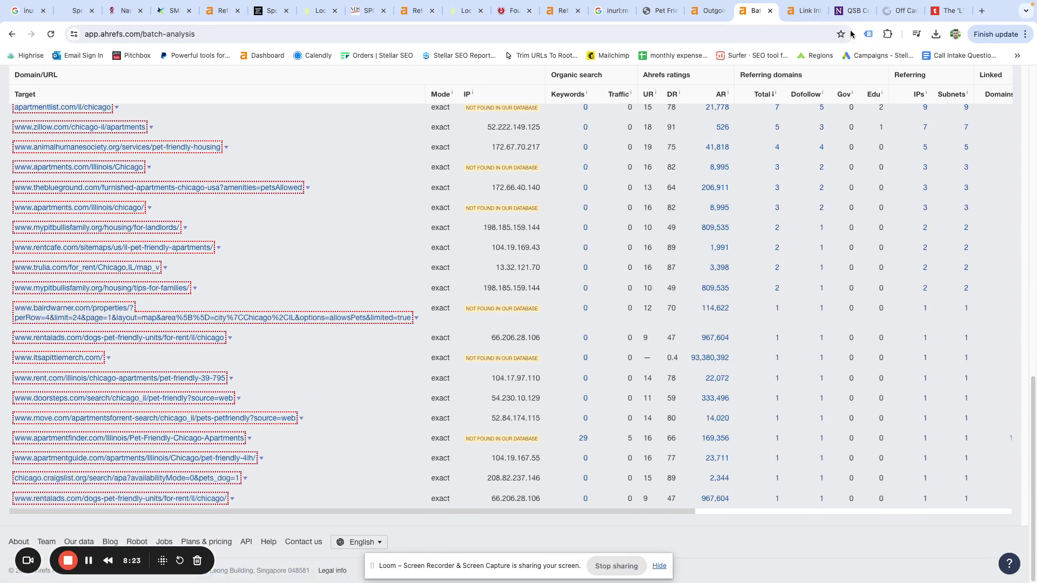
- Review the Link Intersect table, highlighting the 35 non-linking domains and northwestern.edu's intersect count of 2
click(808, 11)
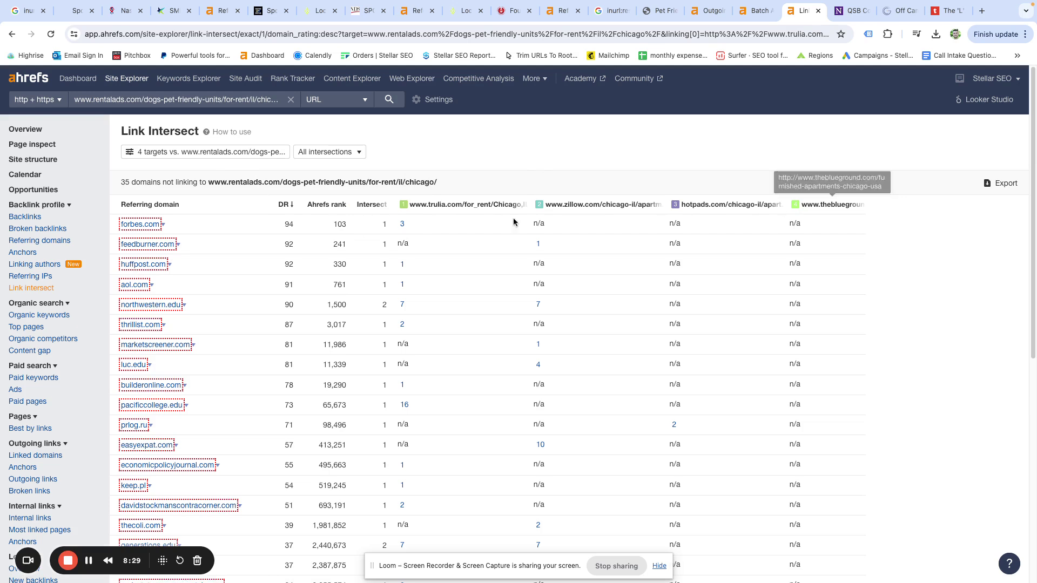
triple_click(120, 183)
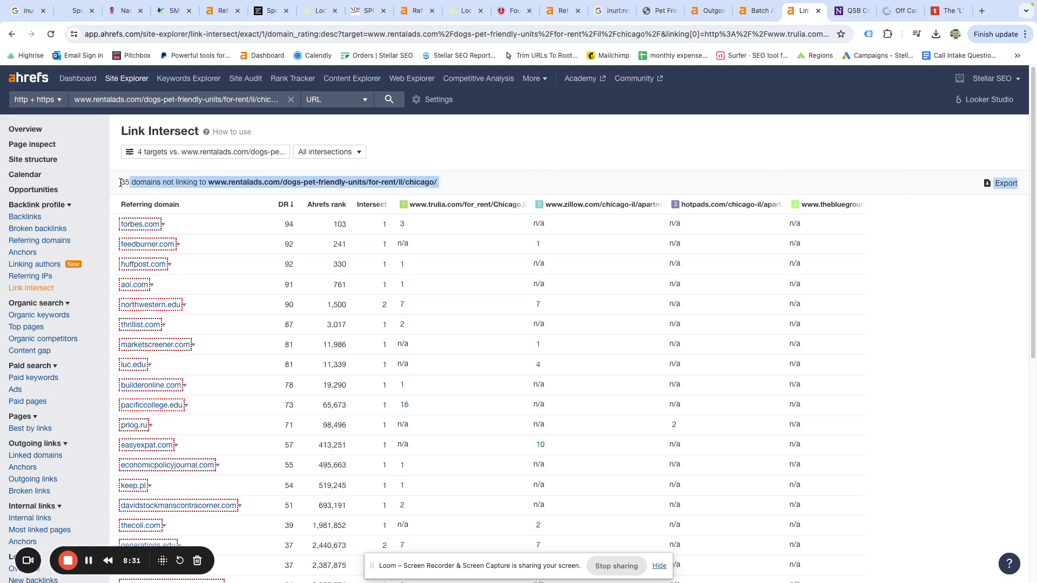
click(211, 211)
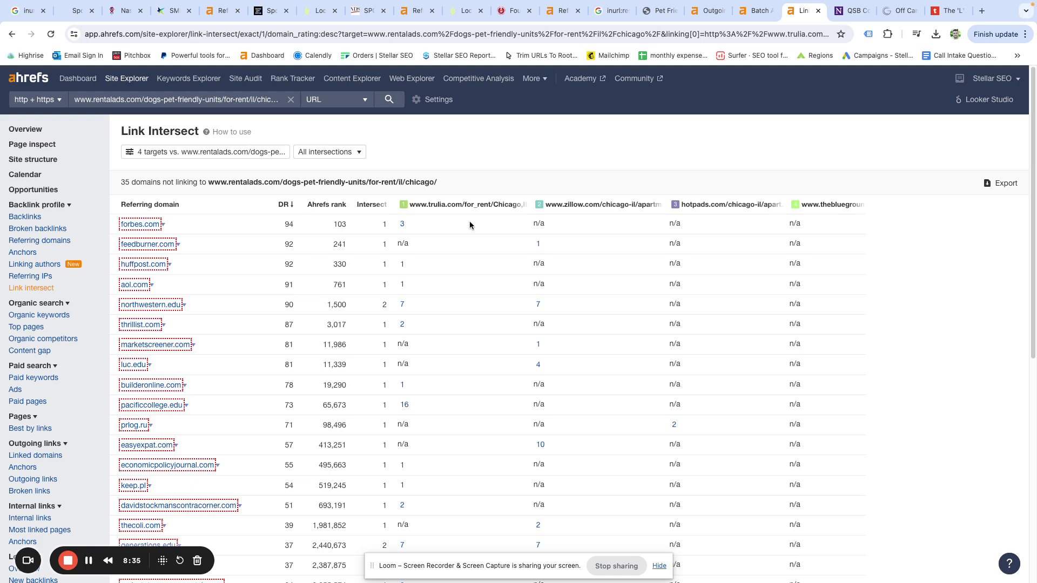
scroll(337, 236, down, 1)
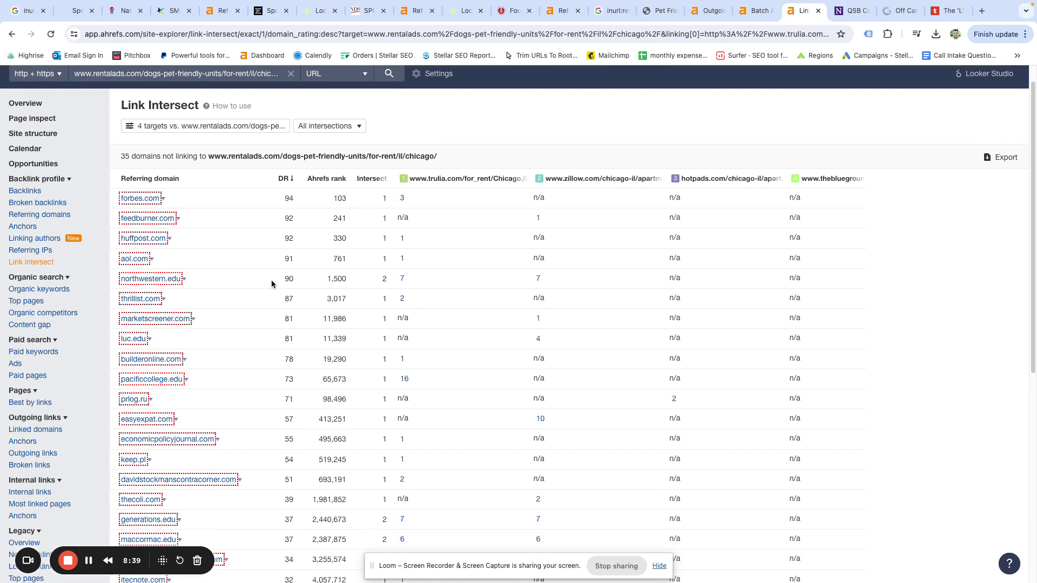
double_click(384, 278)
- Scroll the Northwestern QSB Costs and Financial Aid page to Off-Campus Housing and select its apartment links
click(852, 11)
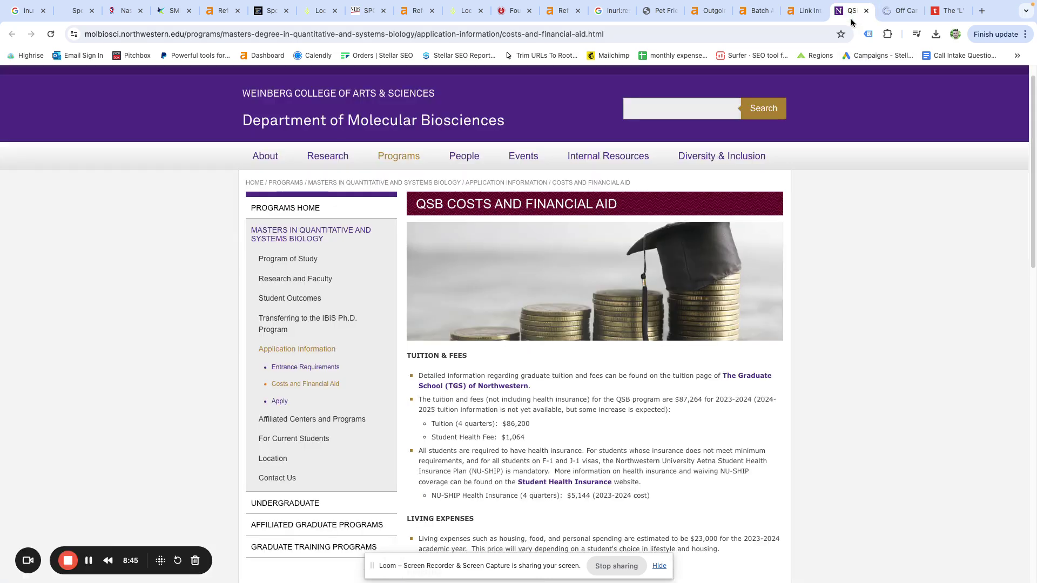
scroll(583, 304, down, 5)
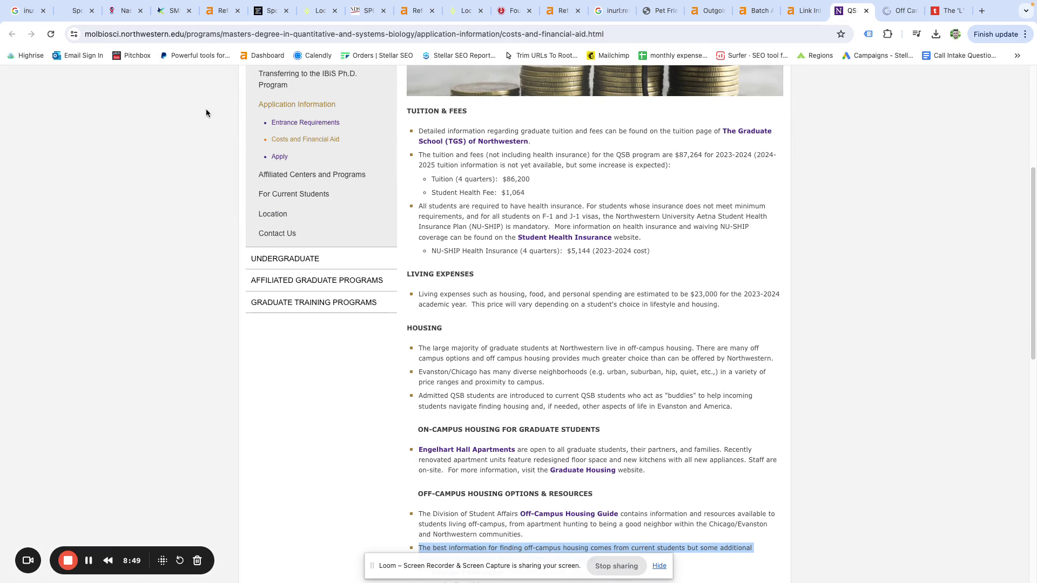
scroll(622, 290, down, 2)
scroll(622, 291, down, 3)
drag(623, 336, 634, 385)
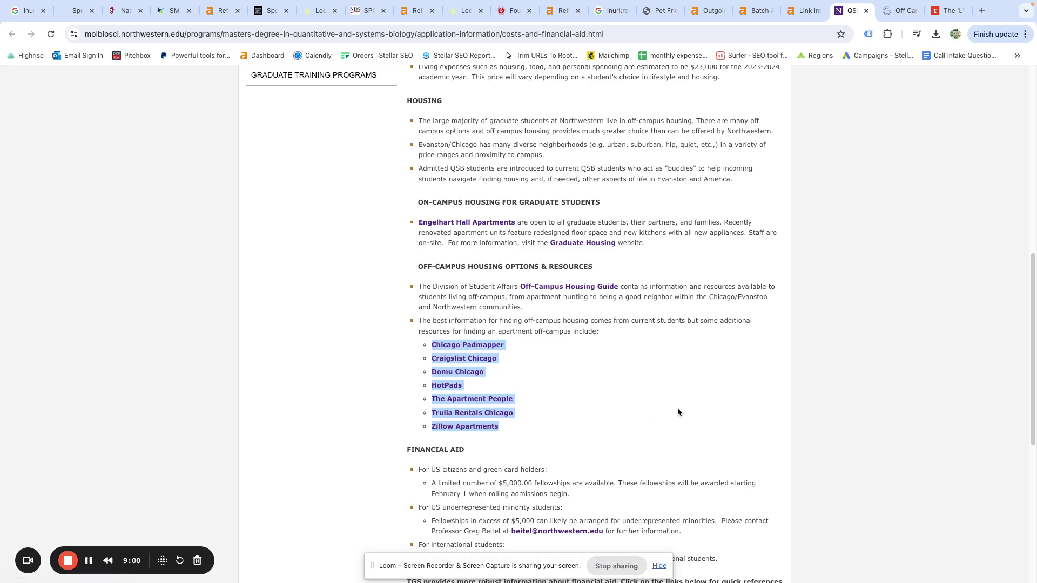
- Deselect the links and scroll through Generations College's housing sites like Rent.com, Zillow.com and Zumper.com
click(622, 374)
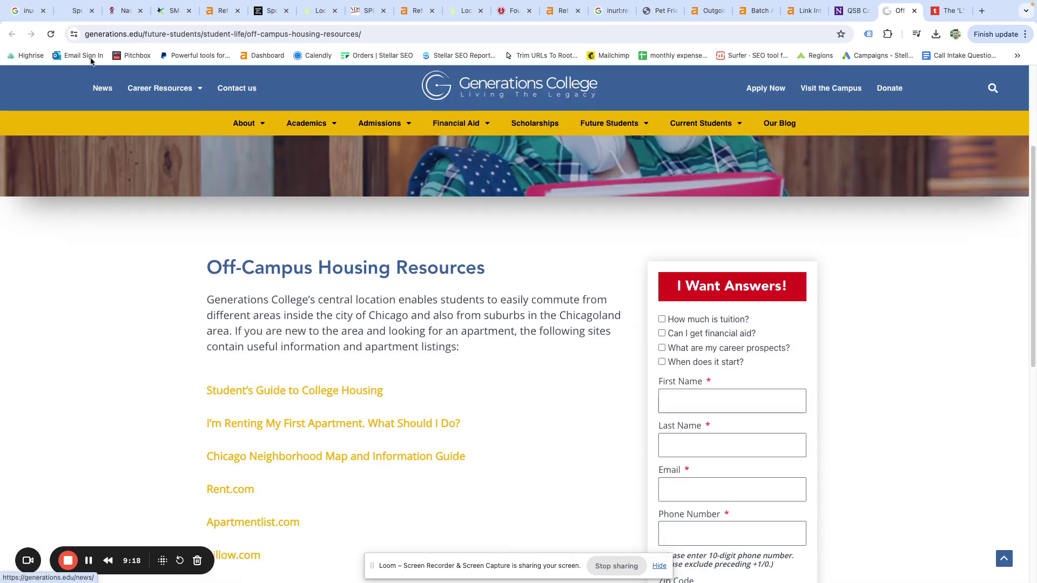
scroll(167, 254, down, 4)
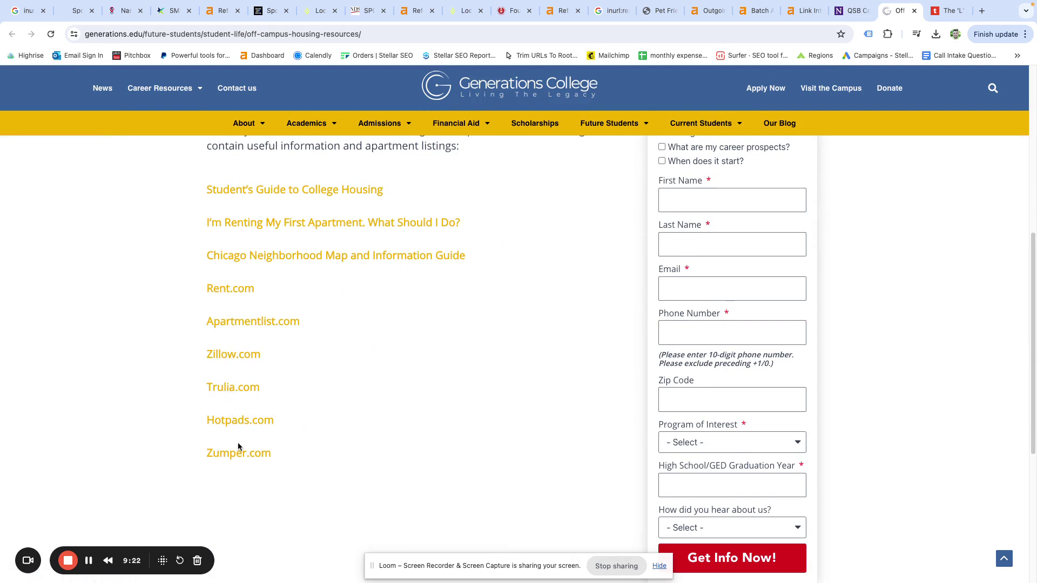
scroll(254, 367, up, 1)
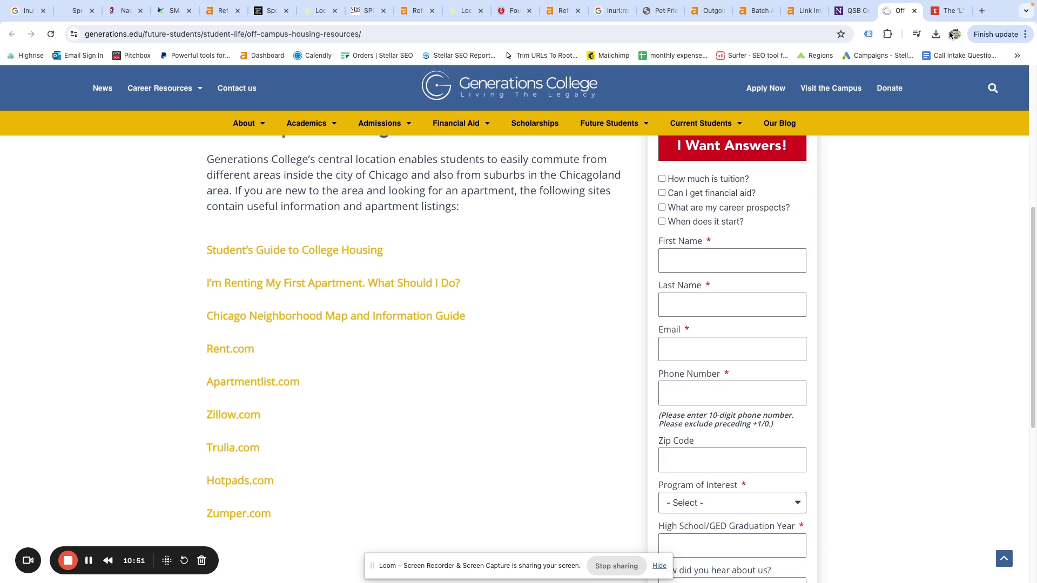
- Switch to the Thrillist 'L' Rent Map article and highlight its headline
click(939, 14)
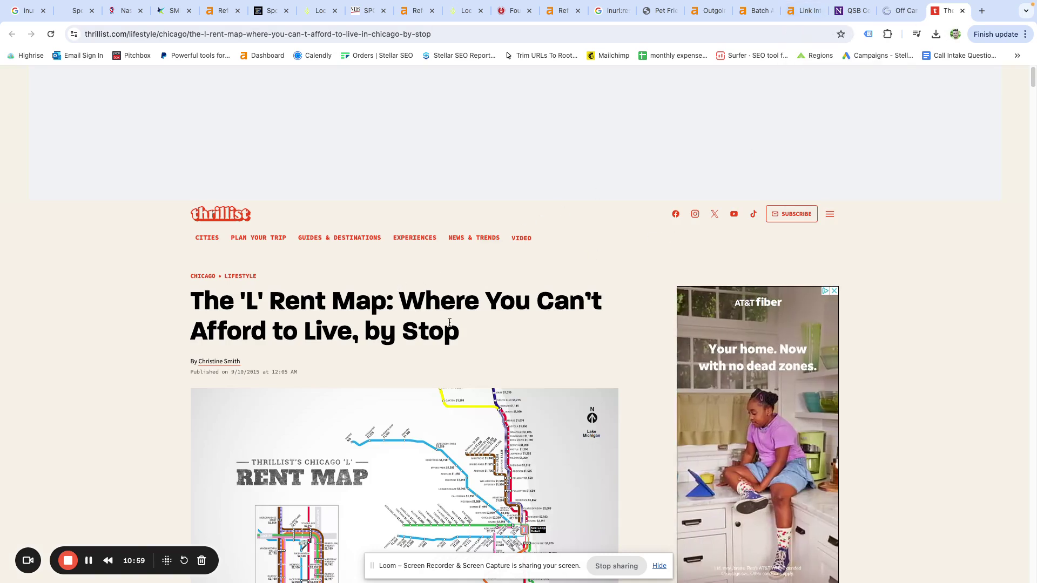
drag(462, 332, 221, 301)
scroll(358, 283, down, 6)
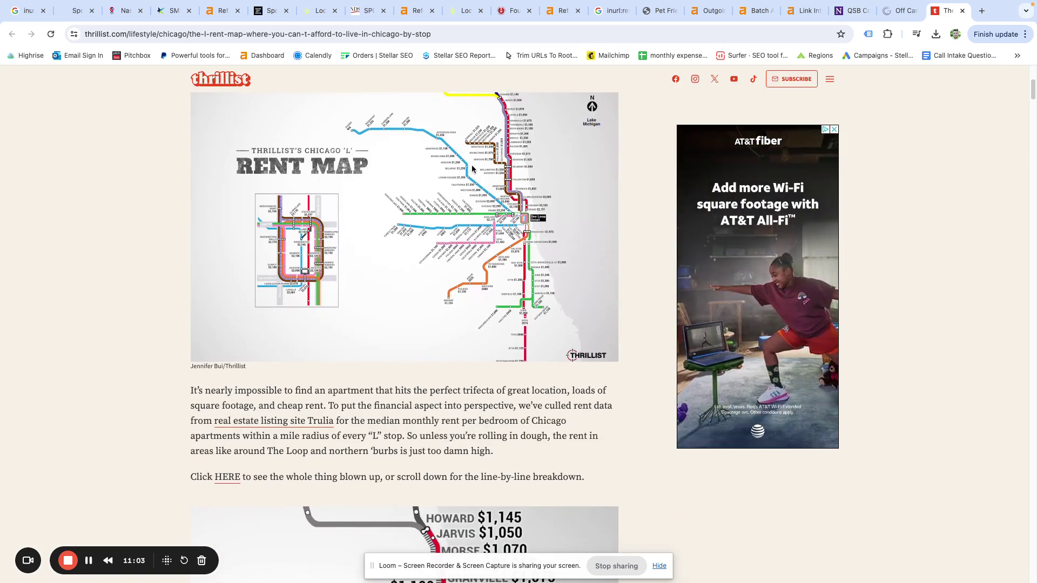
scroll(508, 270, down, 2)
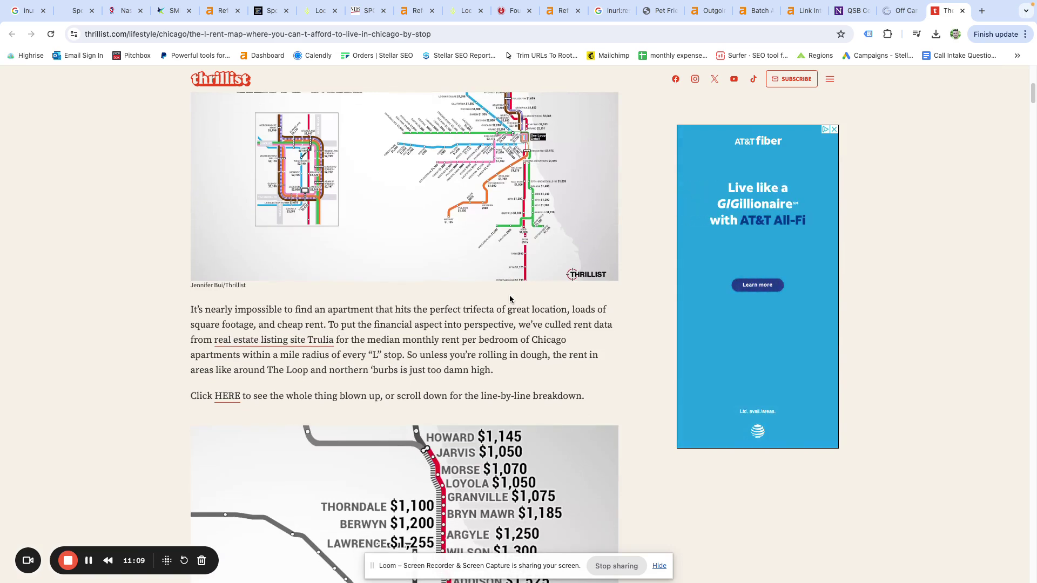
scroll(510, 299, up, 10)
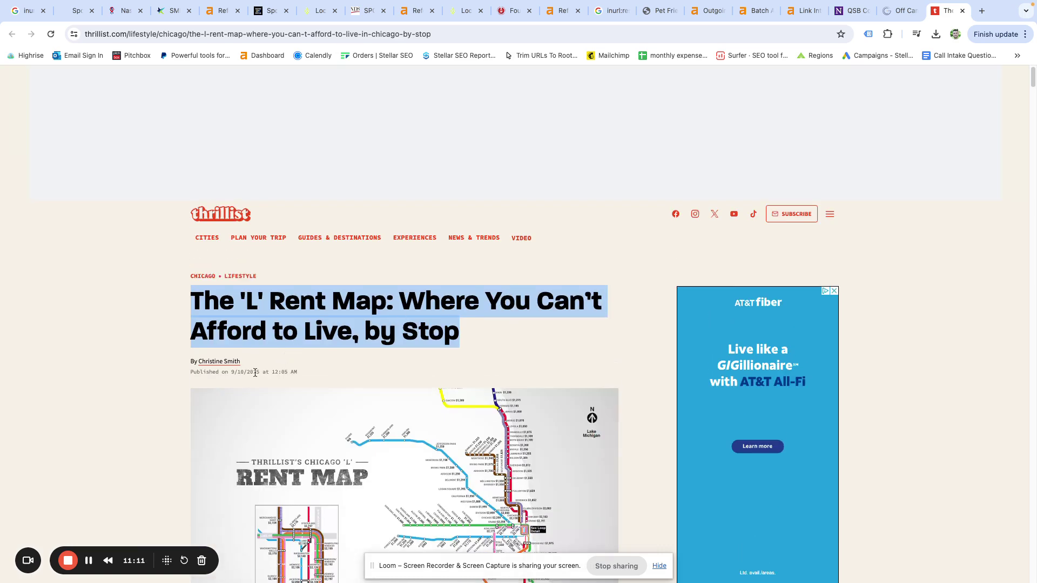
- Highlight the 9/10/2015 publication date, then scroll down to the rent-by-stop map
drag(260, 372, 206, 372)
click(355, 367)
scroll(563, 351, down, 3)
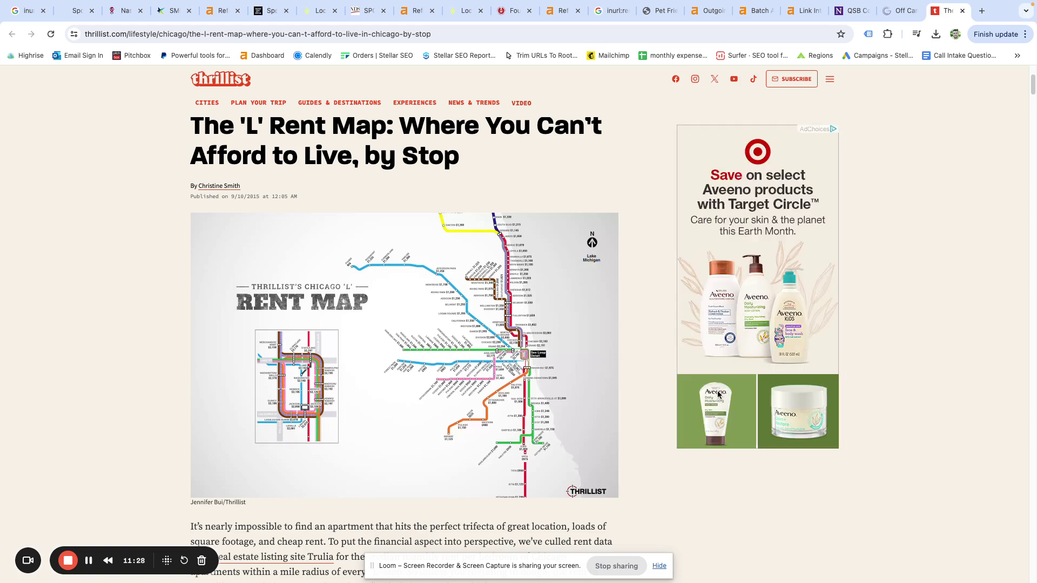
scroll(719, 395, down, 3)
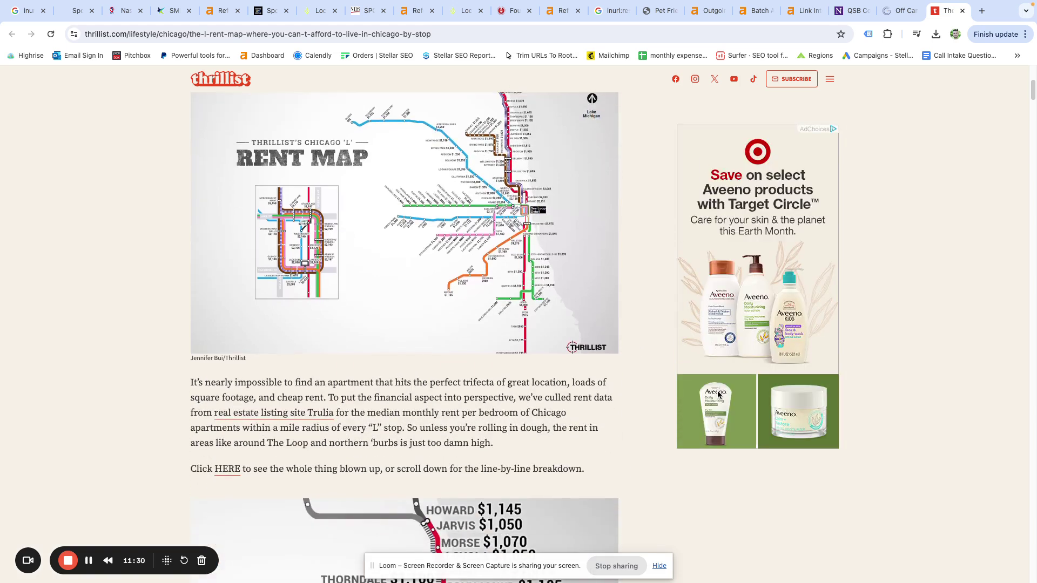